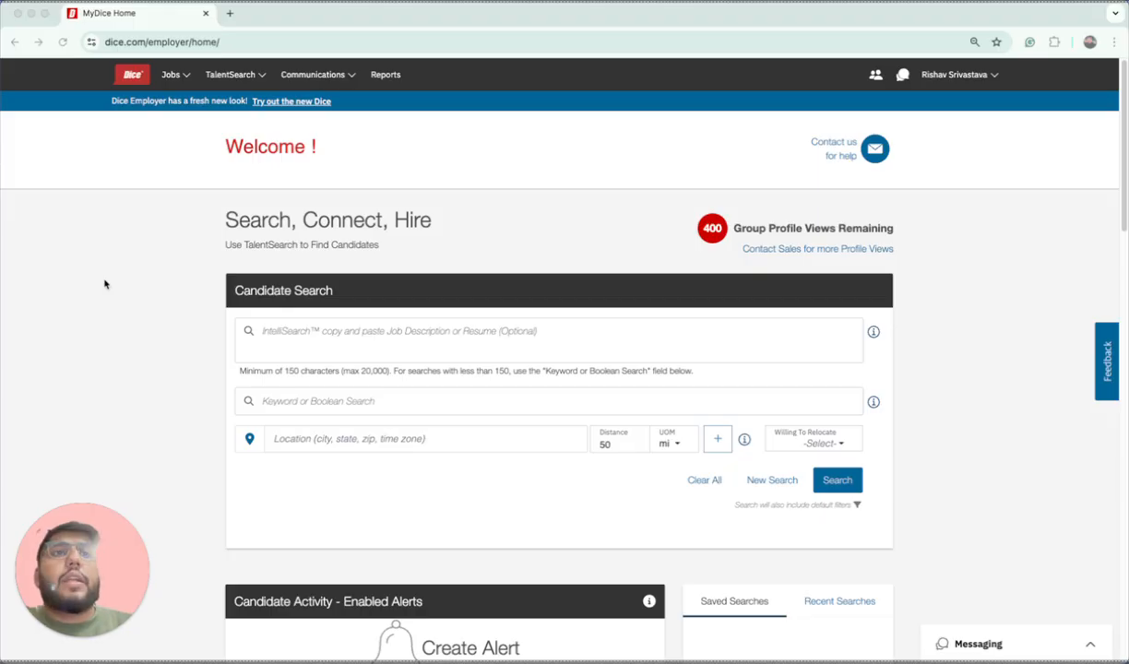
pyautogui.click(263, 402)
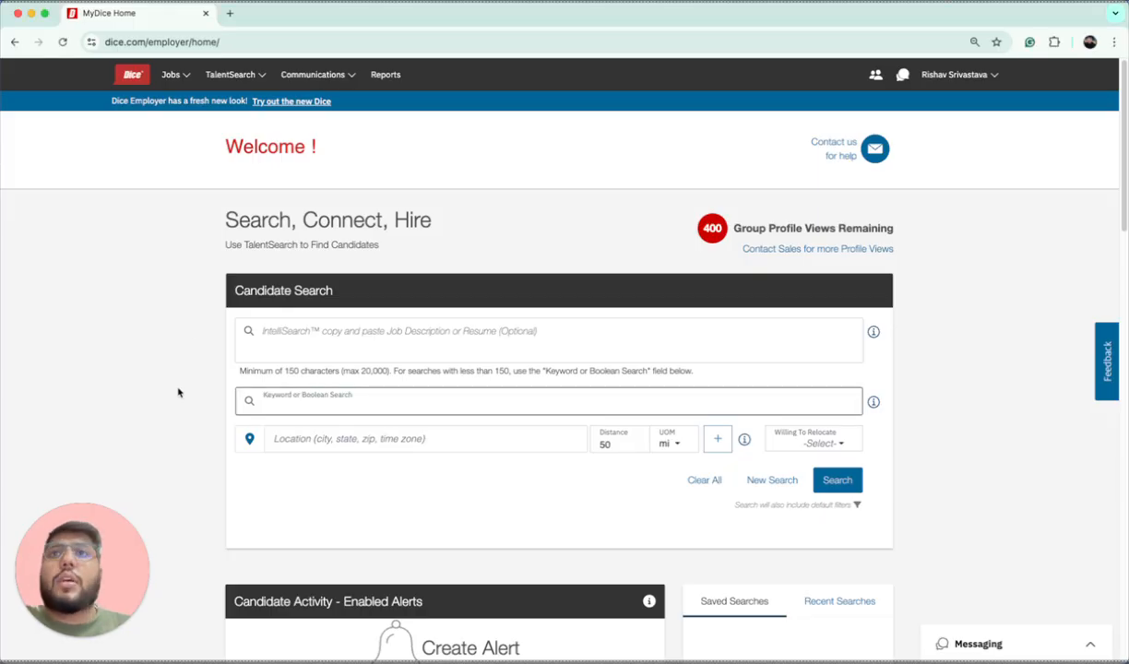
pyautogui.click(178, 392)
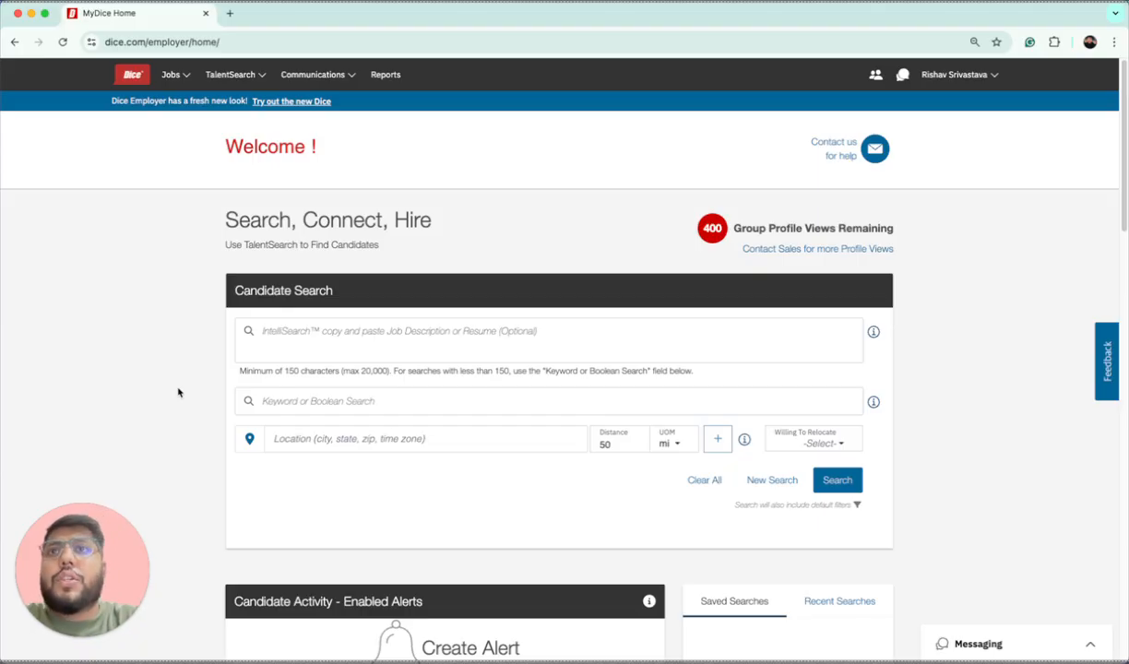
pyautogui.scroll(-2, 187, 379)
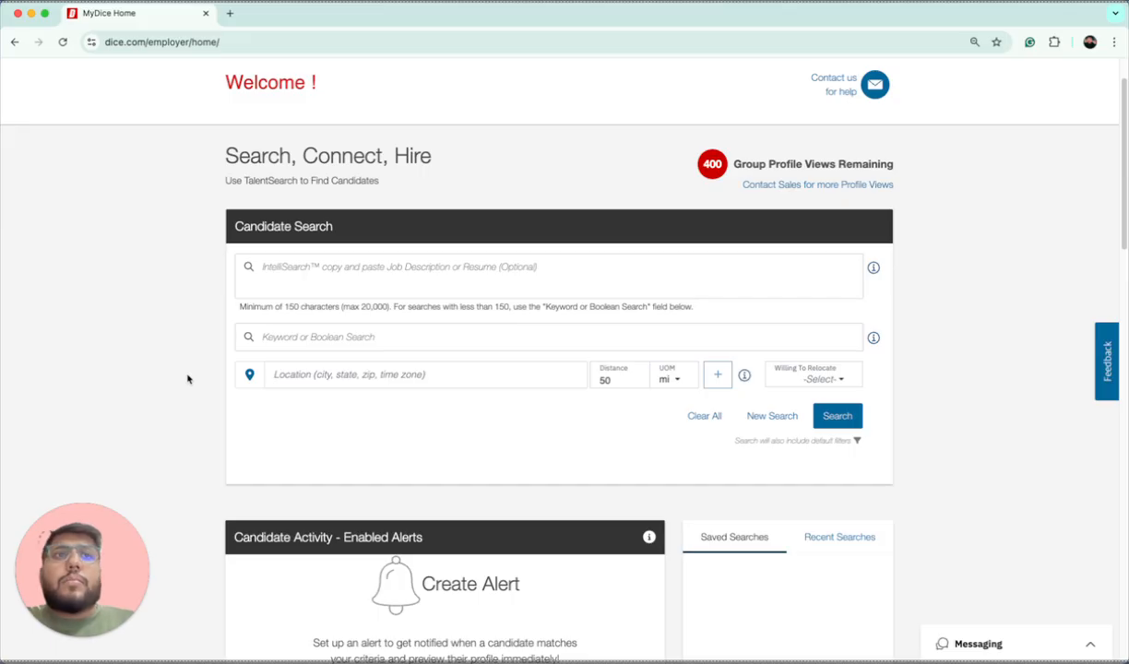
pyautogui.scroll(1, 187, 379)
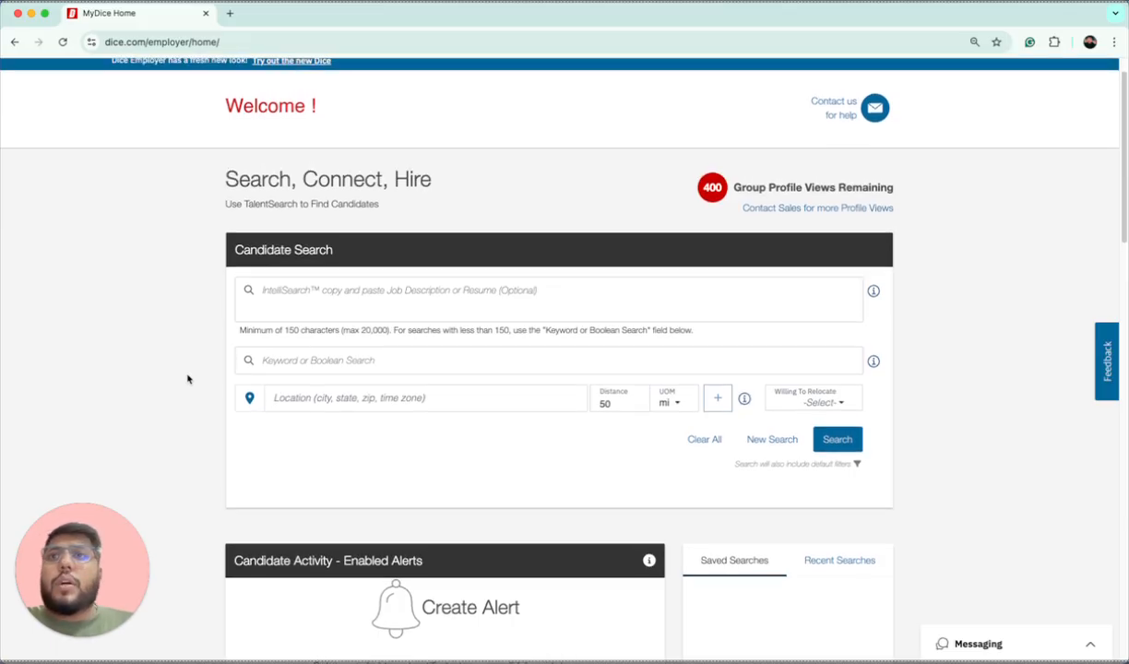
pyautogui.scroll(-1, 187, 379)
pyautogui.click(273, 359)
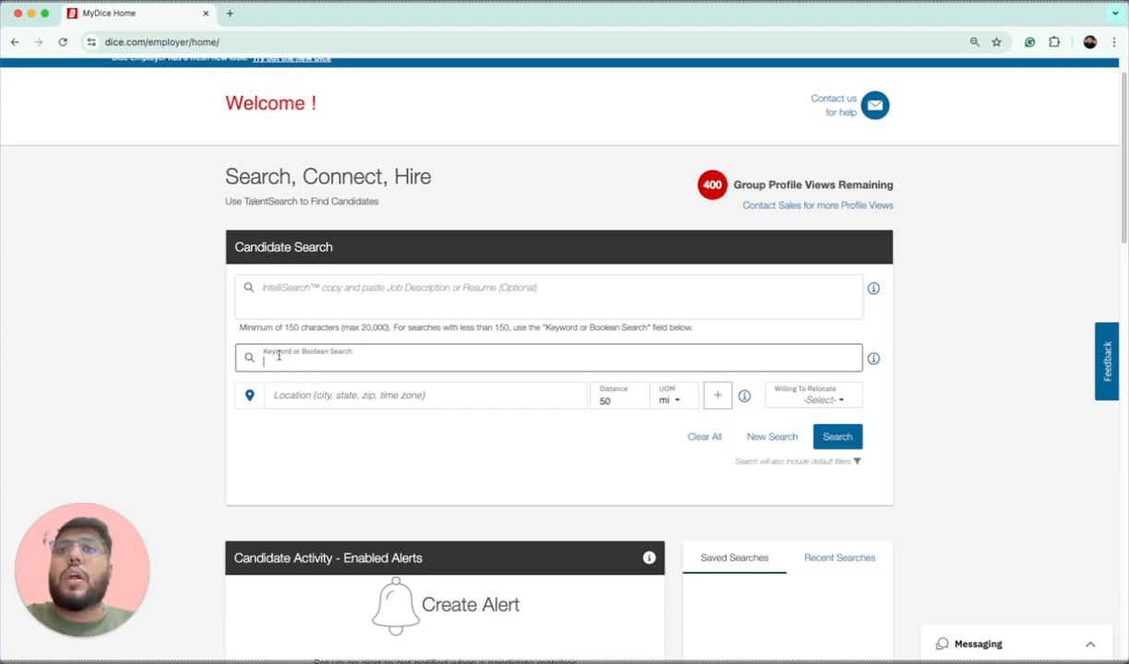
pyautogui.click(177, 350)
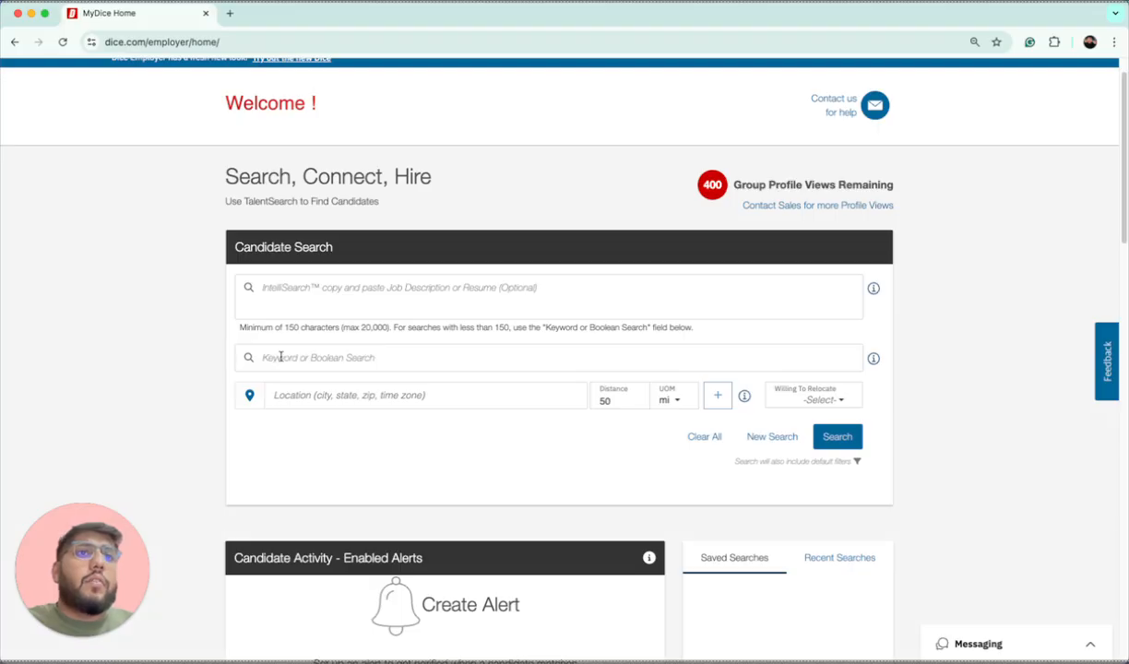
pyautogui.click(281, 358)
pyautogui.click(212, 366)
# Run a candidate search with the Boolean keywords "JAVA OR J2EE AND AWS AND REACT".
pyautogui.click(298, 355)
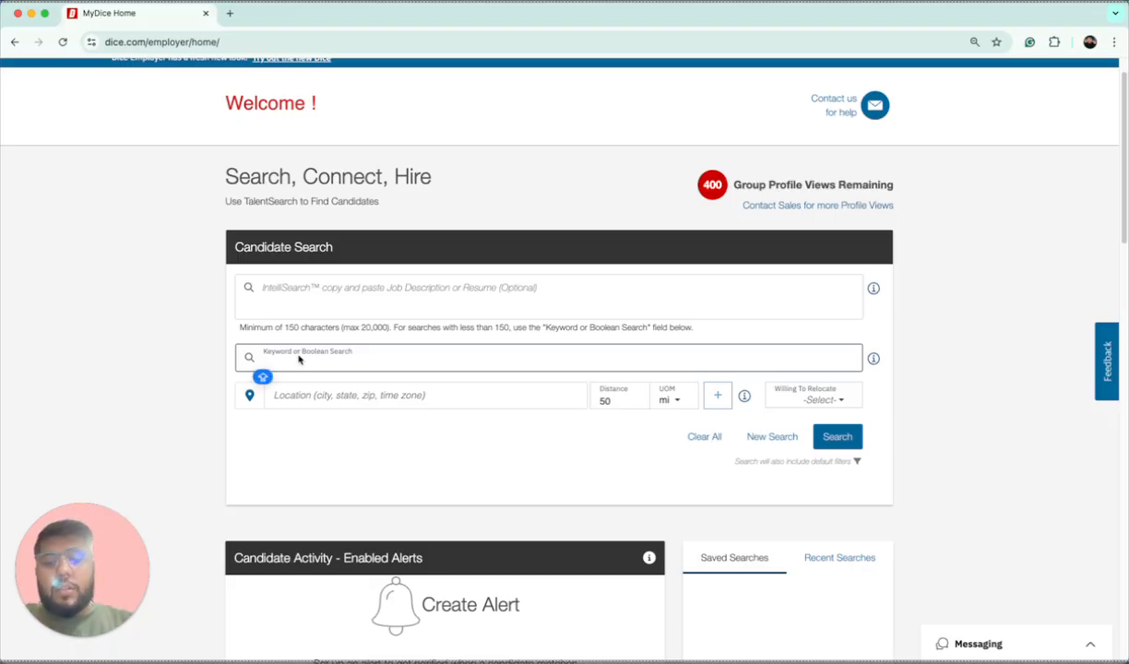
pyautogui.write('JAVA OR')
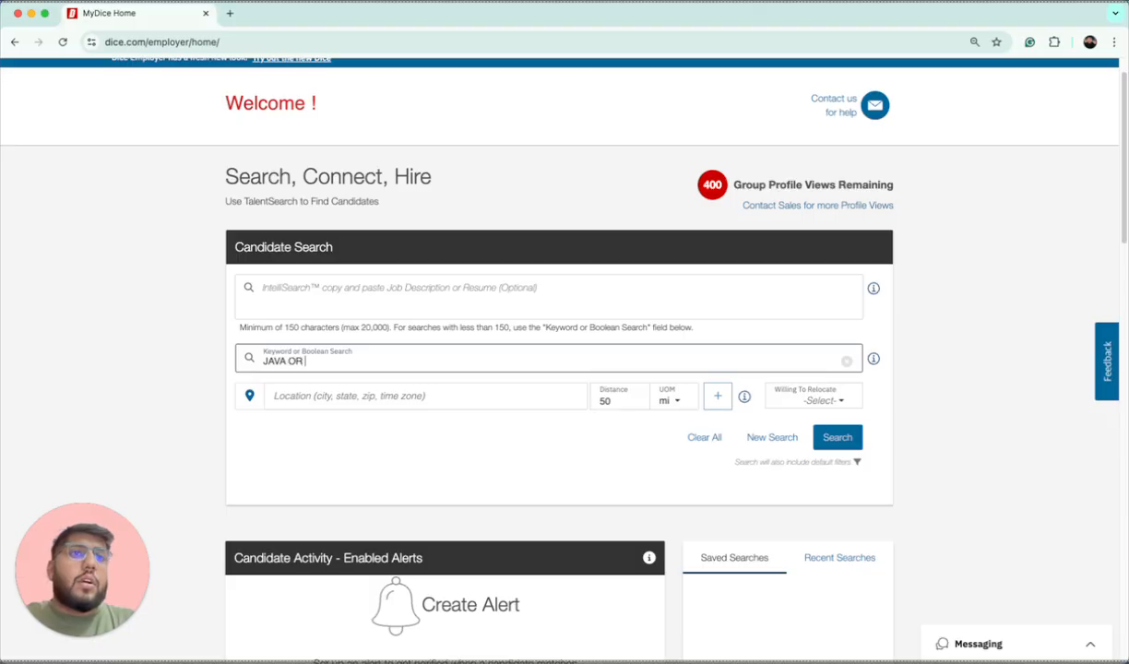
pyautogui.write(' J2')
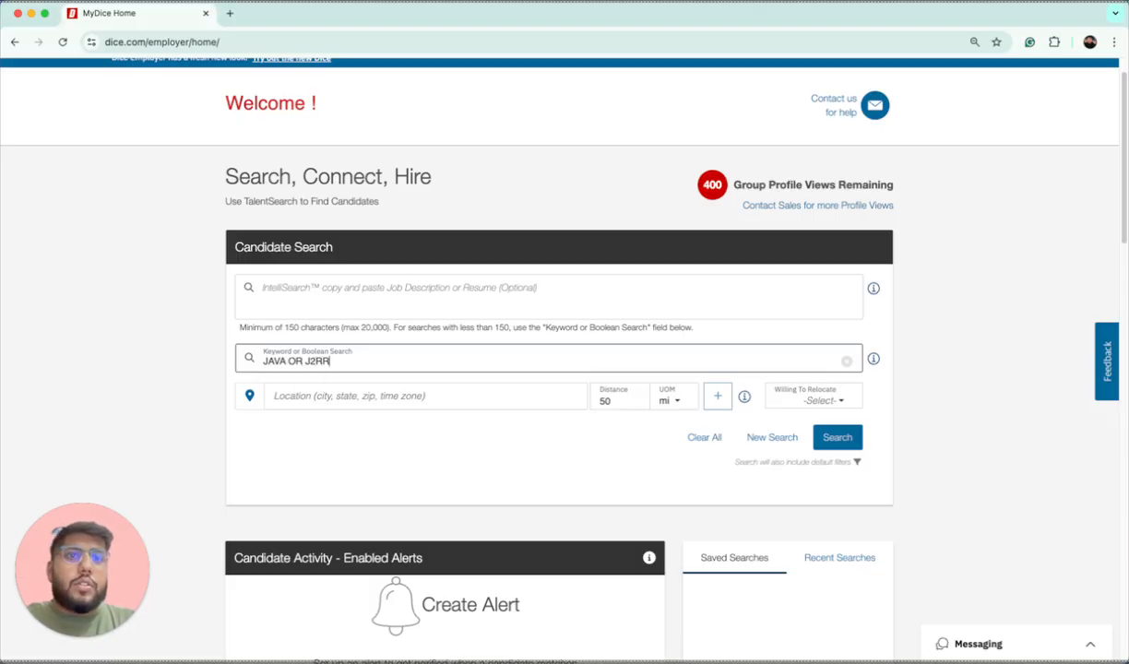
pyautogui.write('EE AND')
pyautogui.press('capslock')
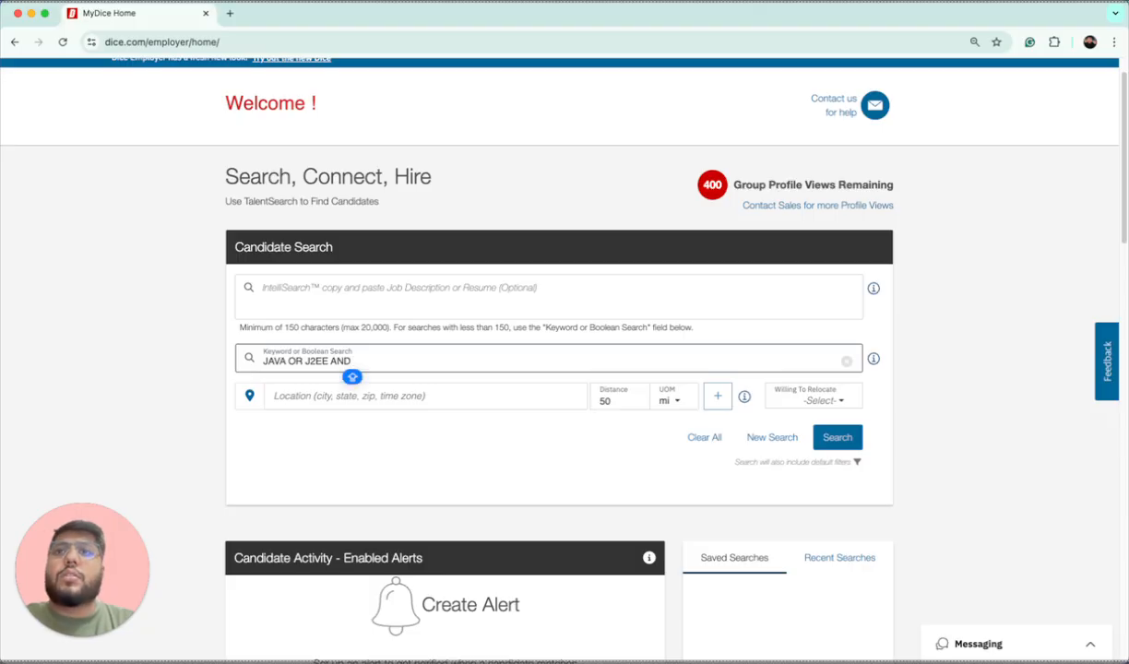
pyautogui.write('AWS AND')
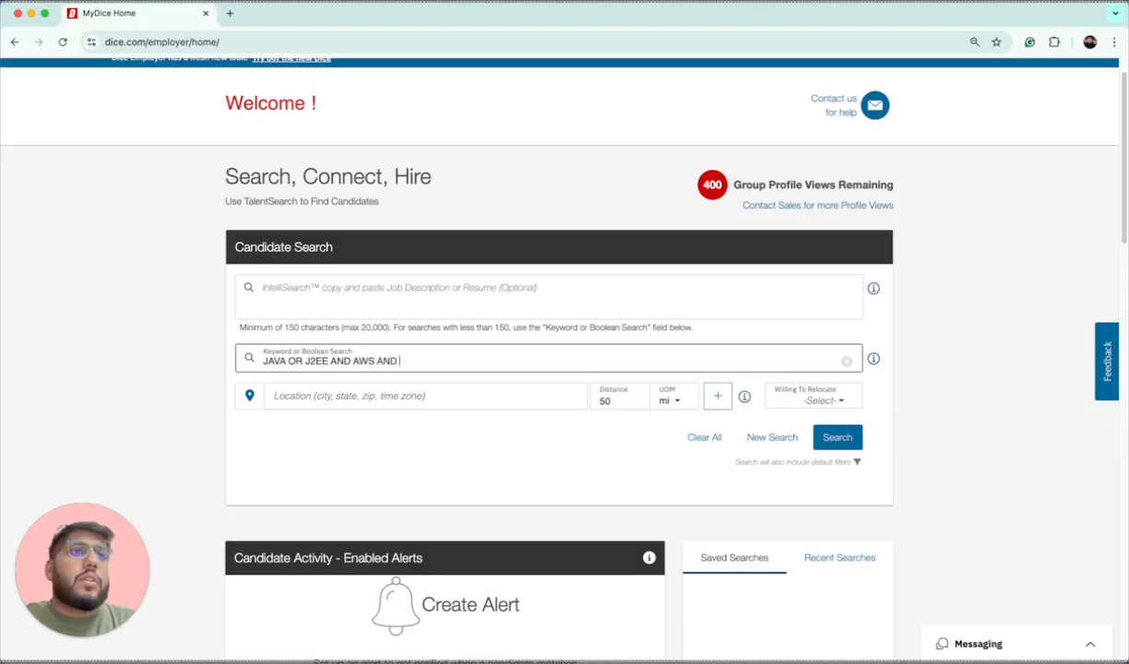
pyautogui.press('capslock')
pyautogui.write('DATA')
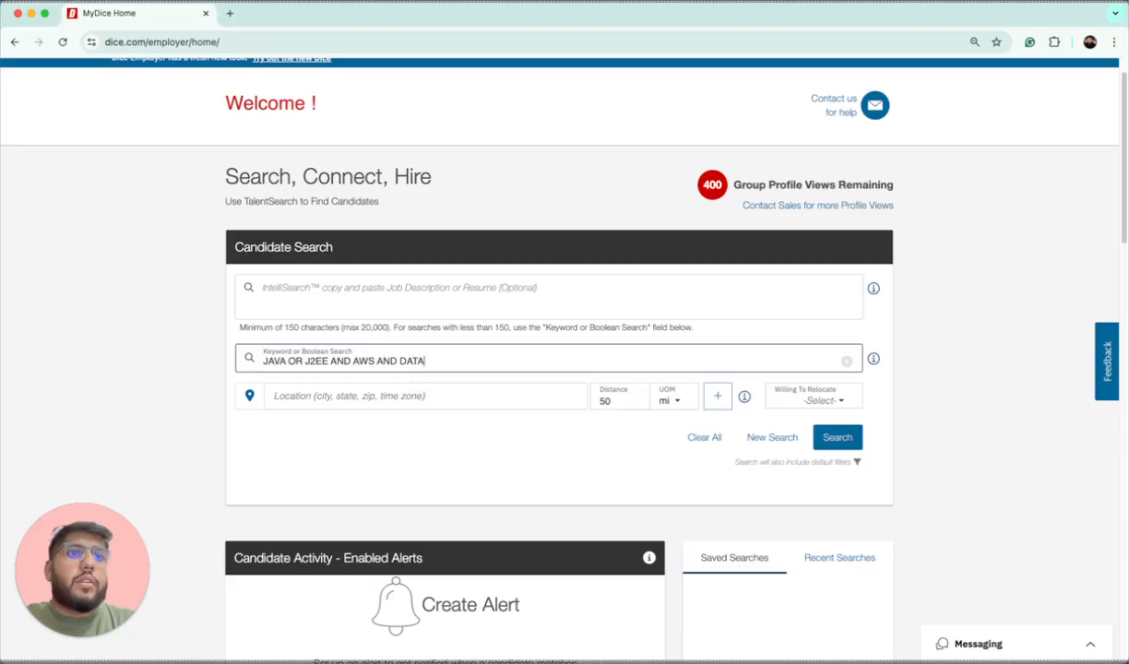
pyautogui.write('BRICKS')
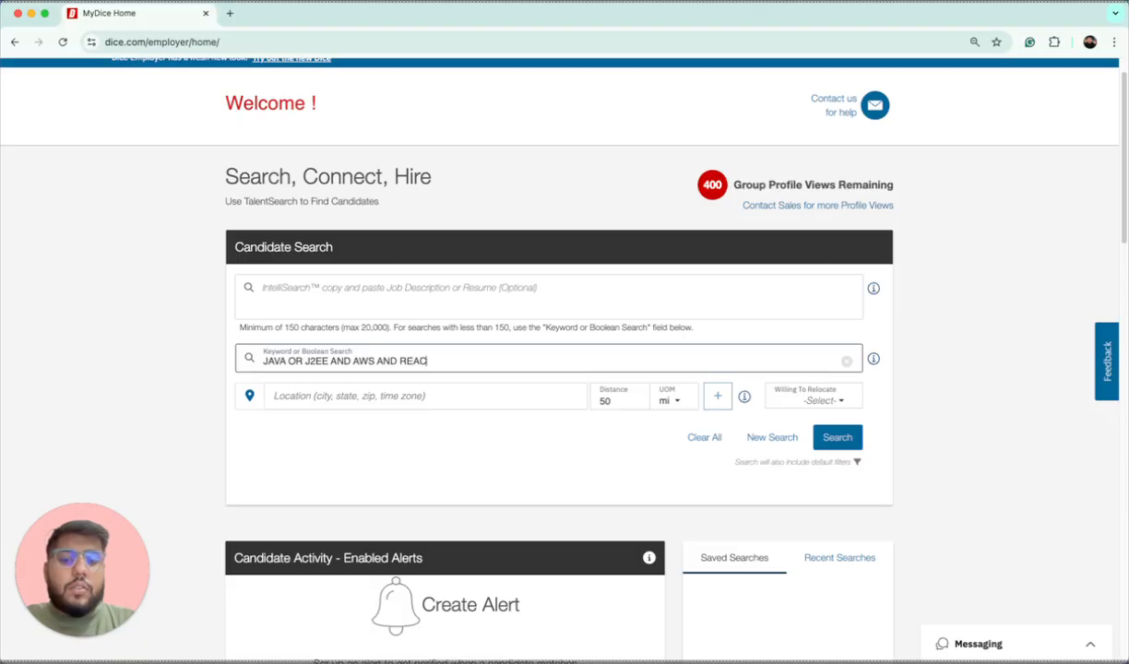
pyautogui.press('capslock')
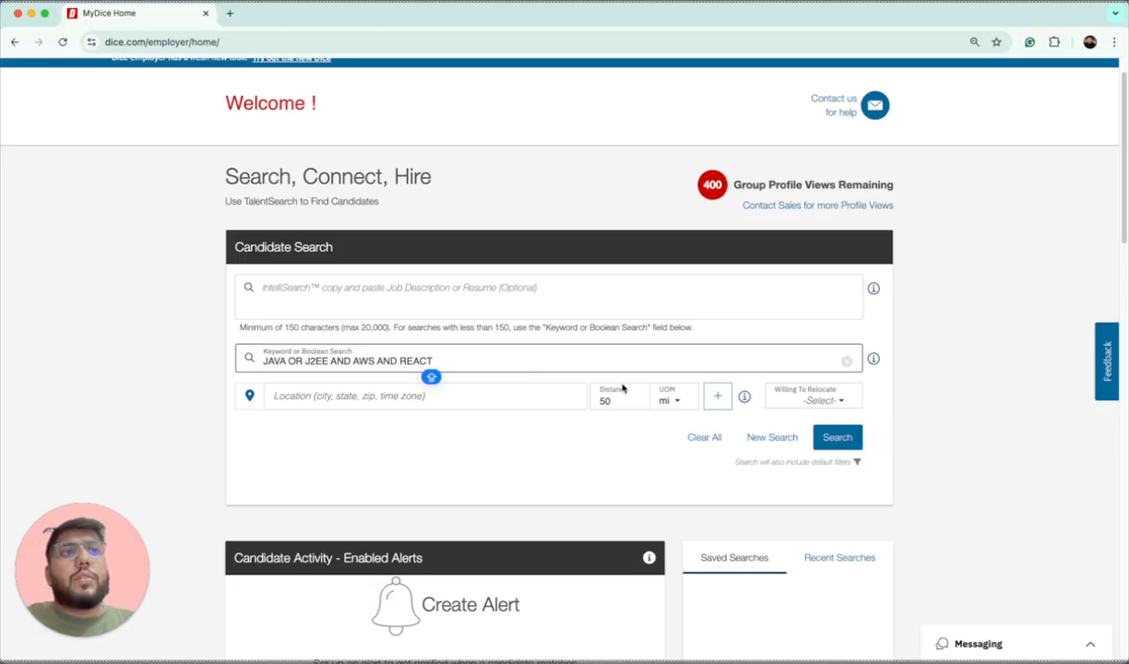
pyautogui.click(840, 437)
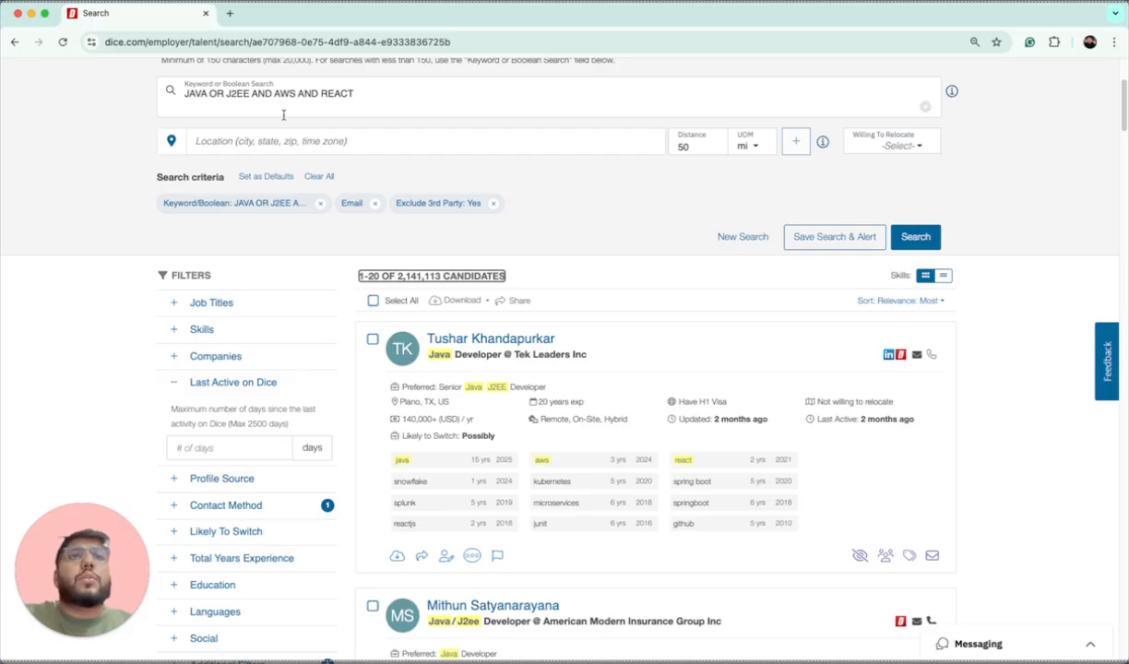
# Add Colorado, USA as the search location and rerun the candidate search.
pyautogui.click(294, 143)
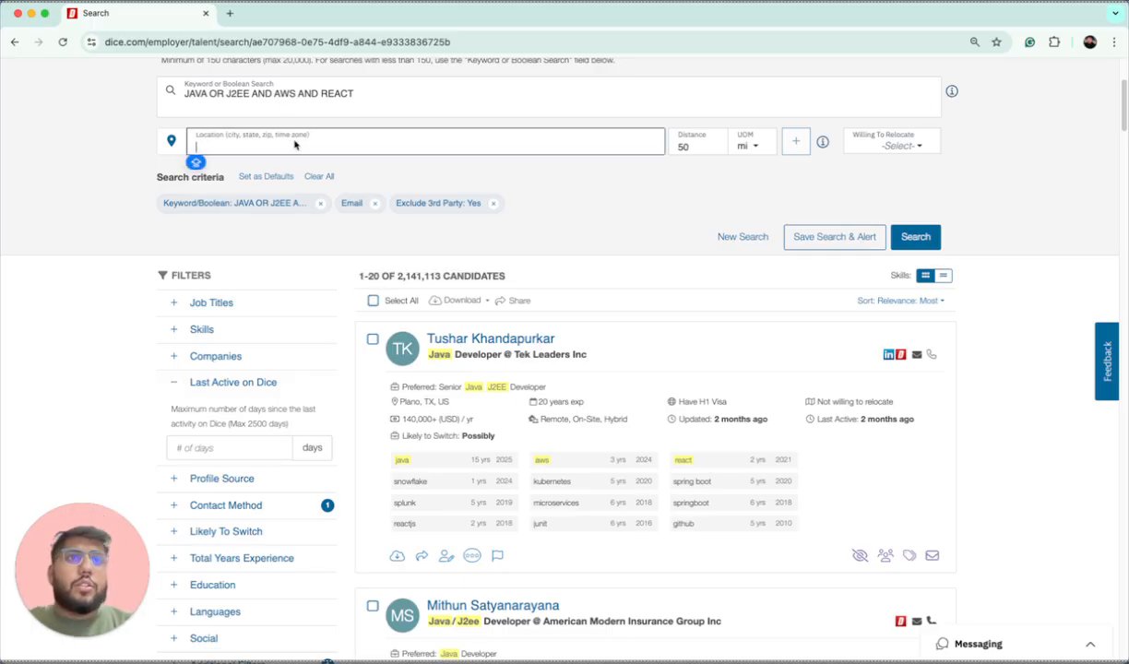
pyautogui.write('FOL')
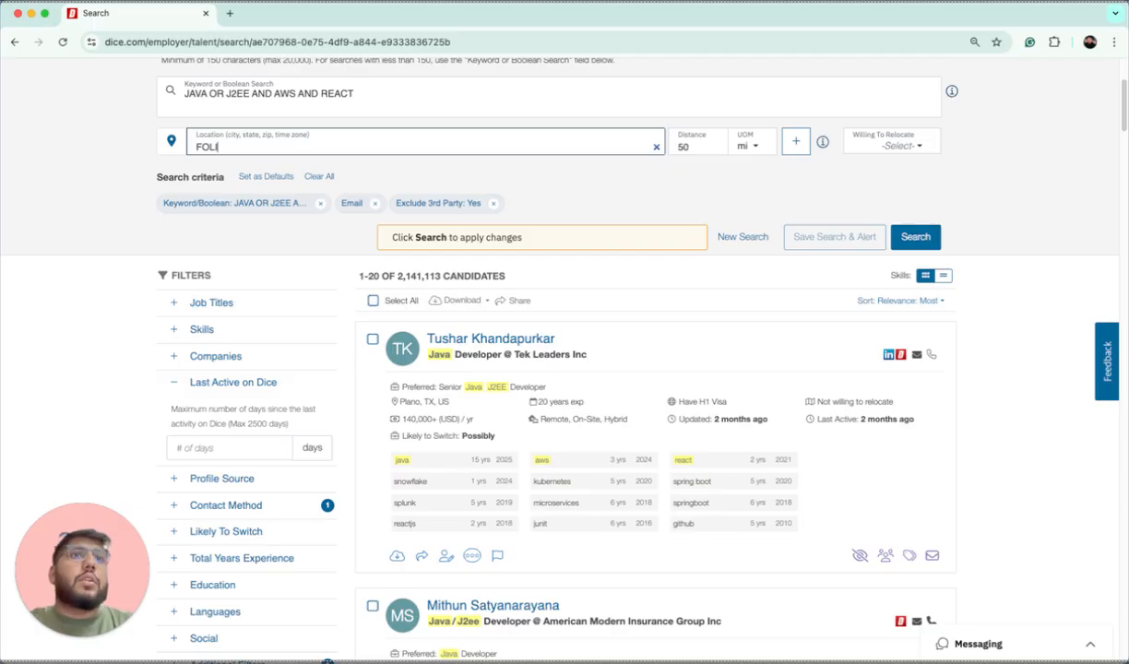
pyautogui.press('BackSpace')
pyautogui.press('BackSpace')
pyautogui.press('BackSpace')
pyautogui.press('BackSpace')
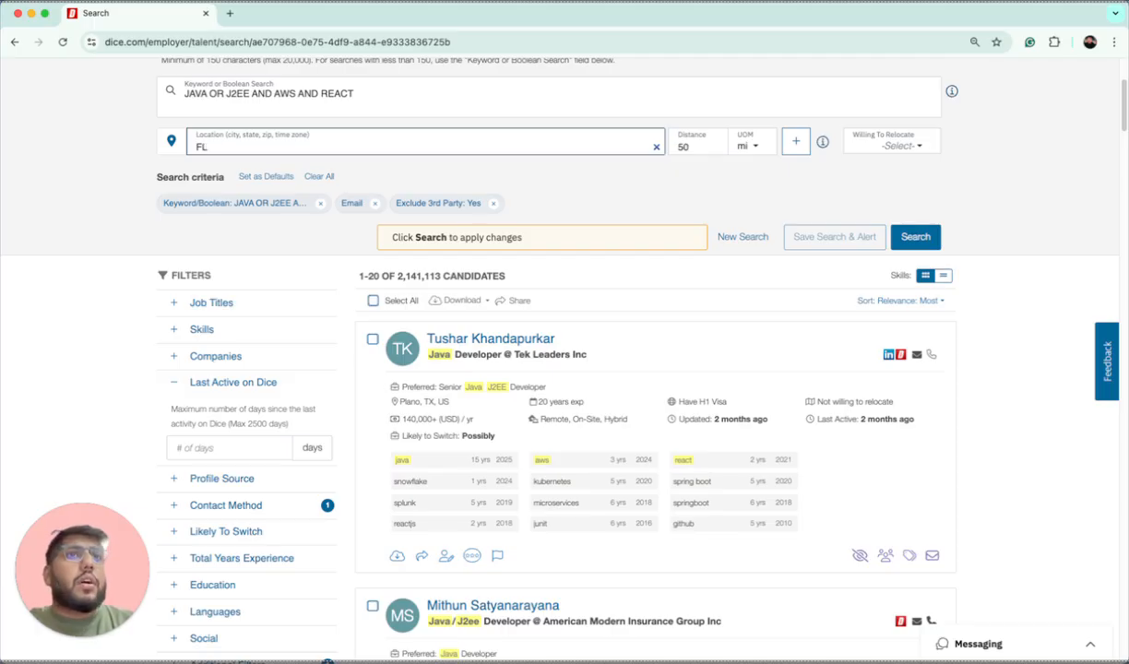
pyautogui.write('COLO')
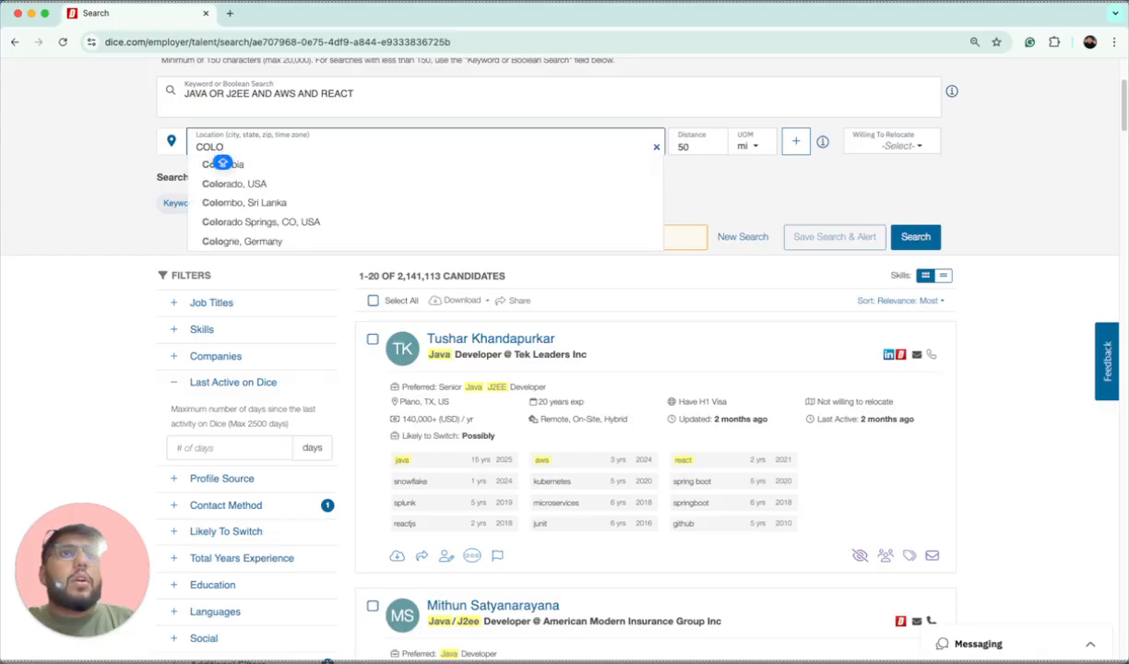
pyautogui.click(251, 184)
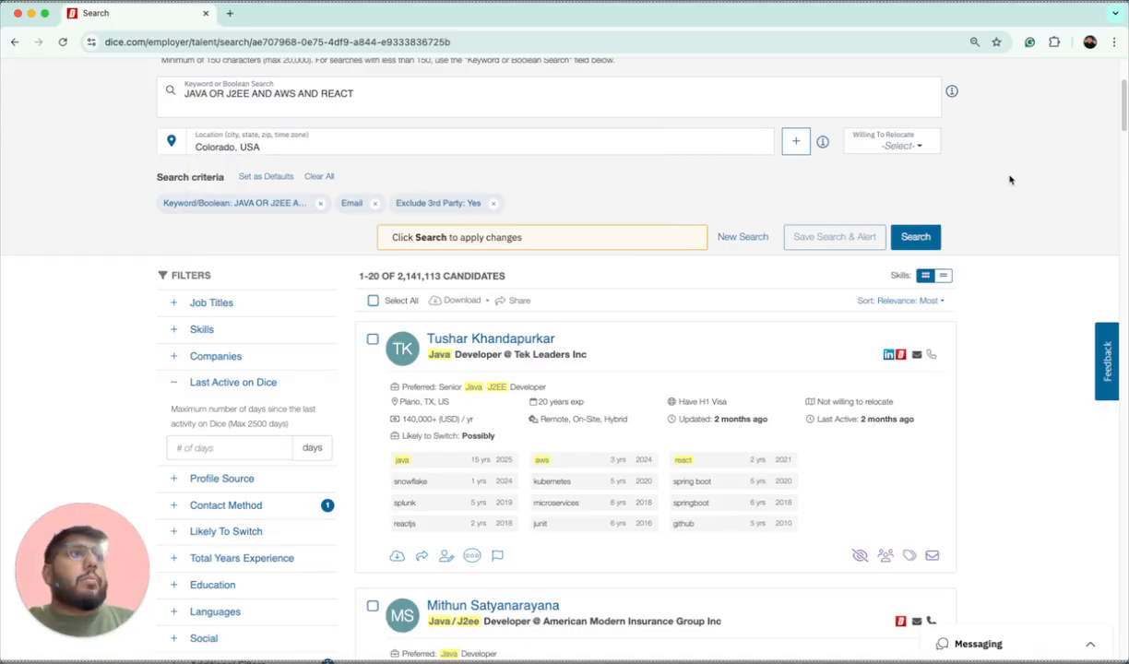
pyautogui.click(922, 237)
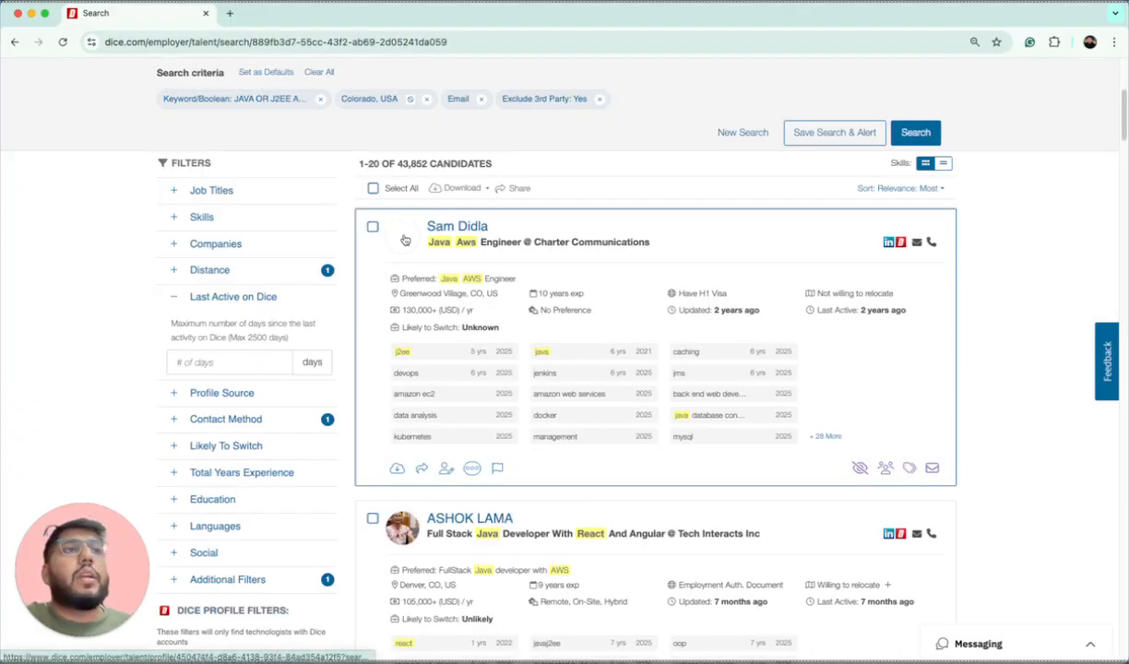
# Check which Willing To Relocate options the candidate search offers.
pyautogui.scroll(1, 384, 233)
pyautogui.scroll(3, 385, 233)
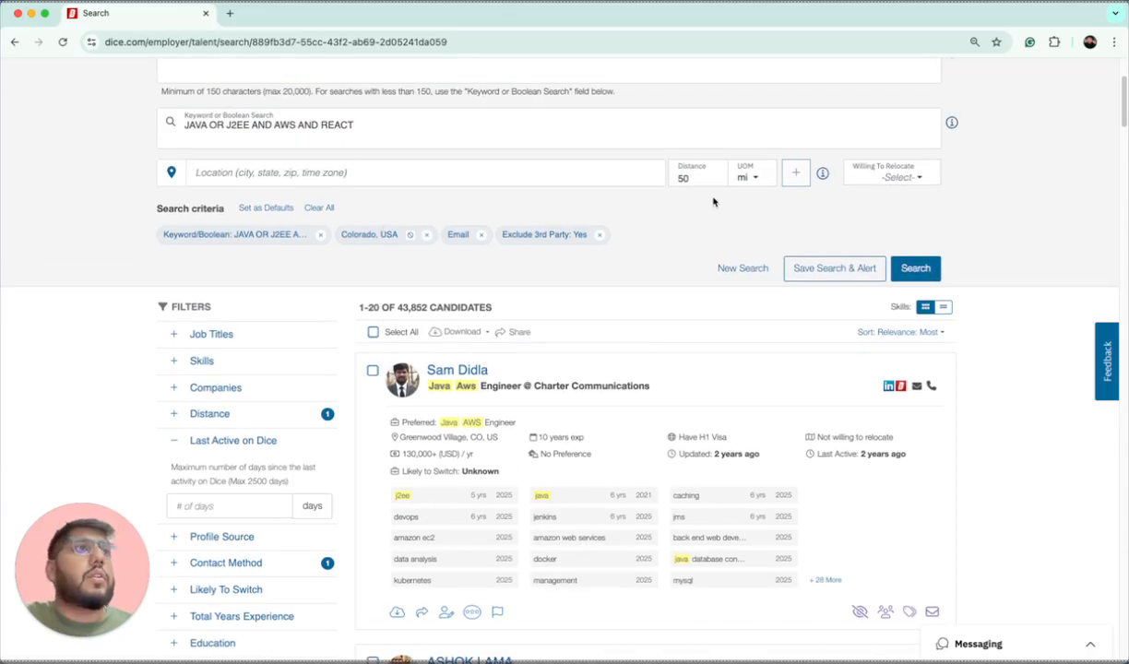
pyautogui.click(890, 175)
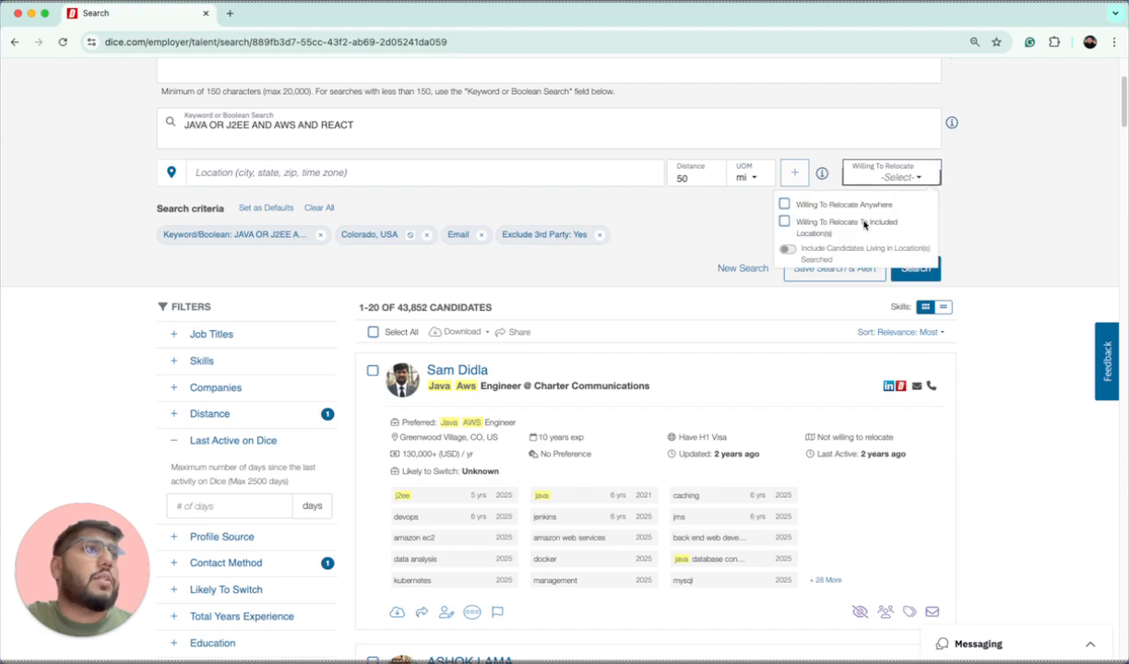
pyautogui.click(851, 176)
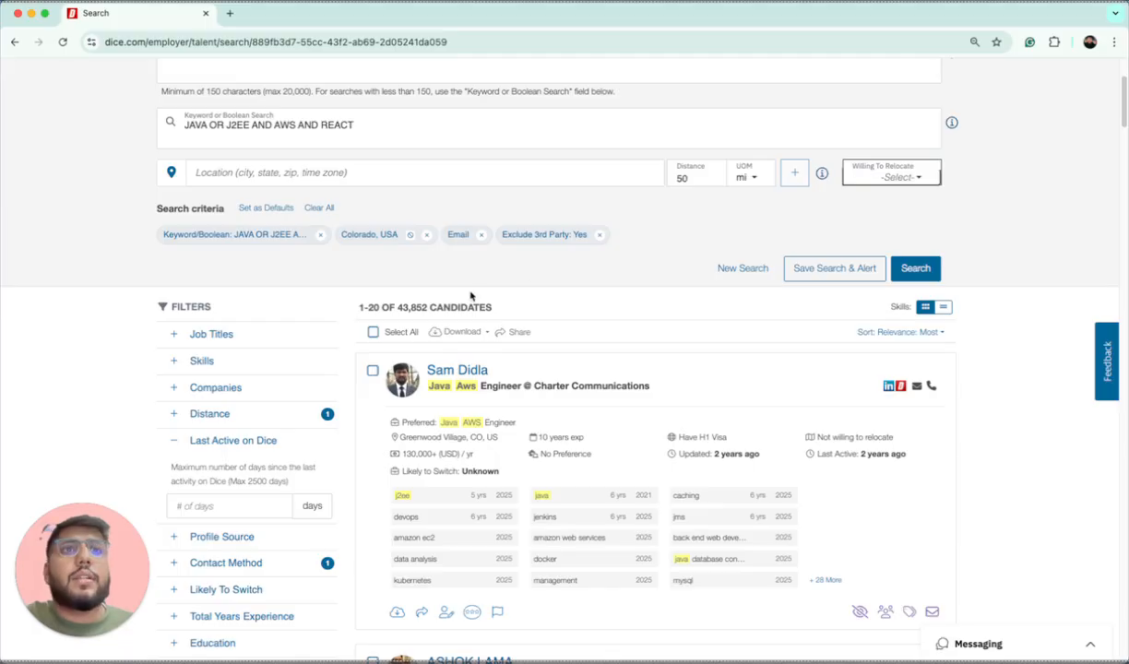
# Limit the results to candidates last active on Dice within 30 days and rerun the search.
pyautogui.scroll(-3, 470, 295)
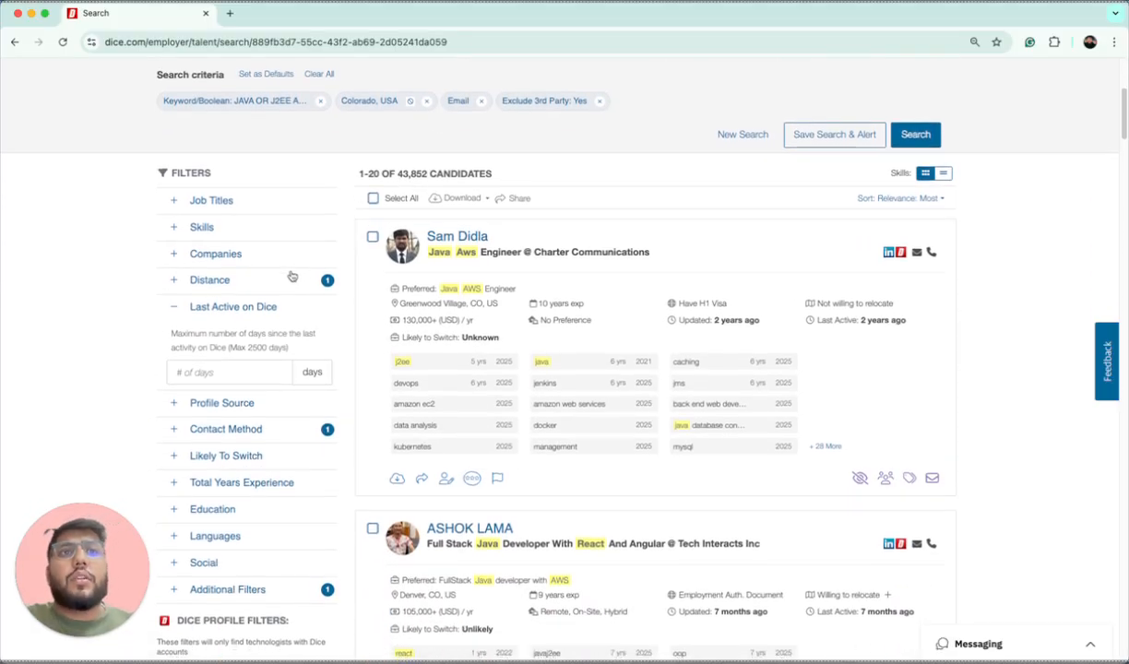
pyautogui.scroll(-1, 290, 277)
pyautogui.scroll(1, 272, 284)
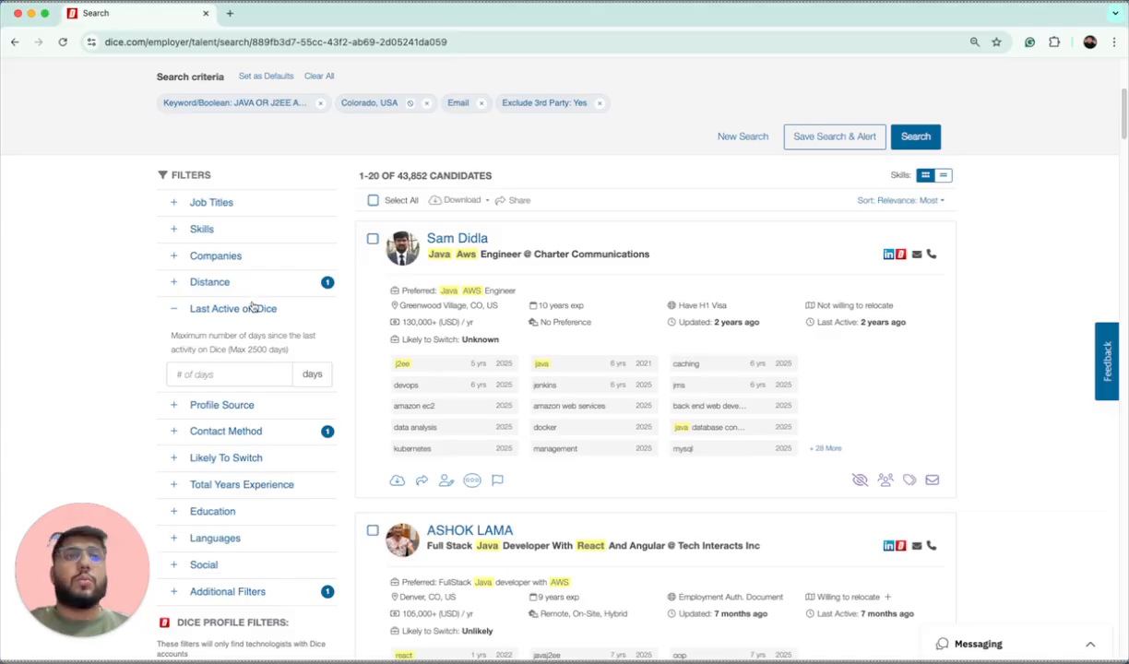
pyautogui.click(236, 374)
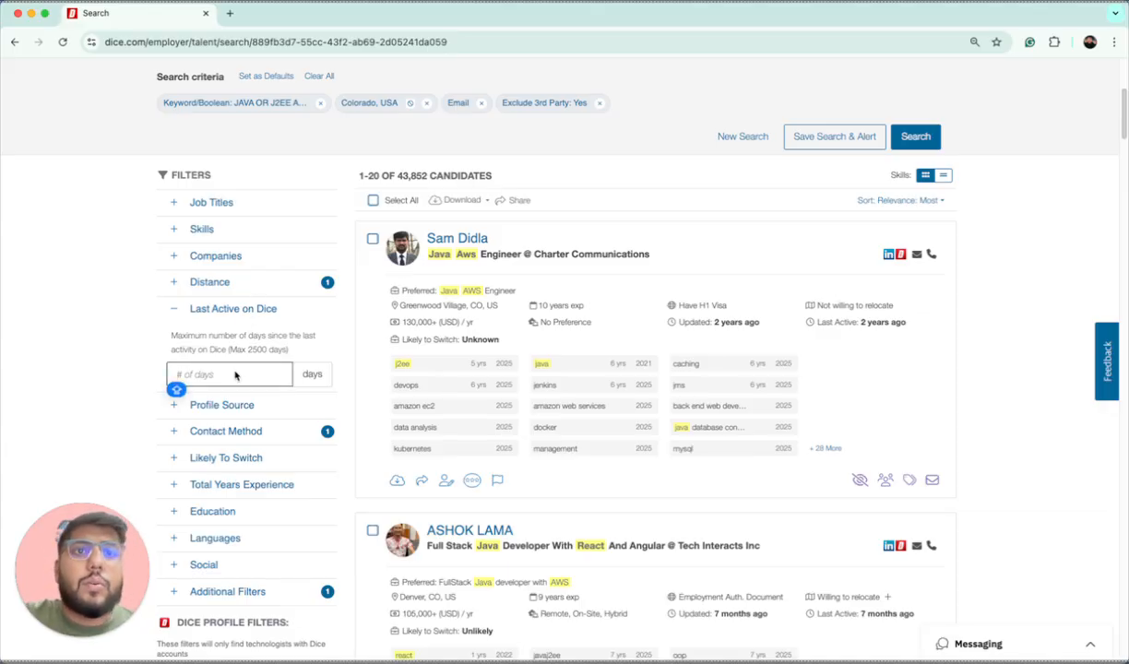
pyautogui.scroll(1, 235, 369)
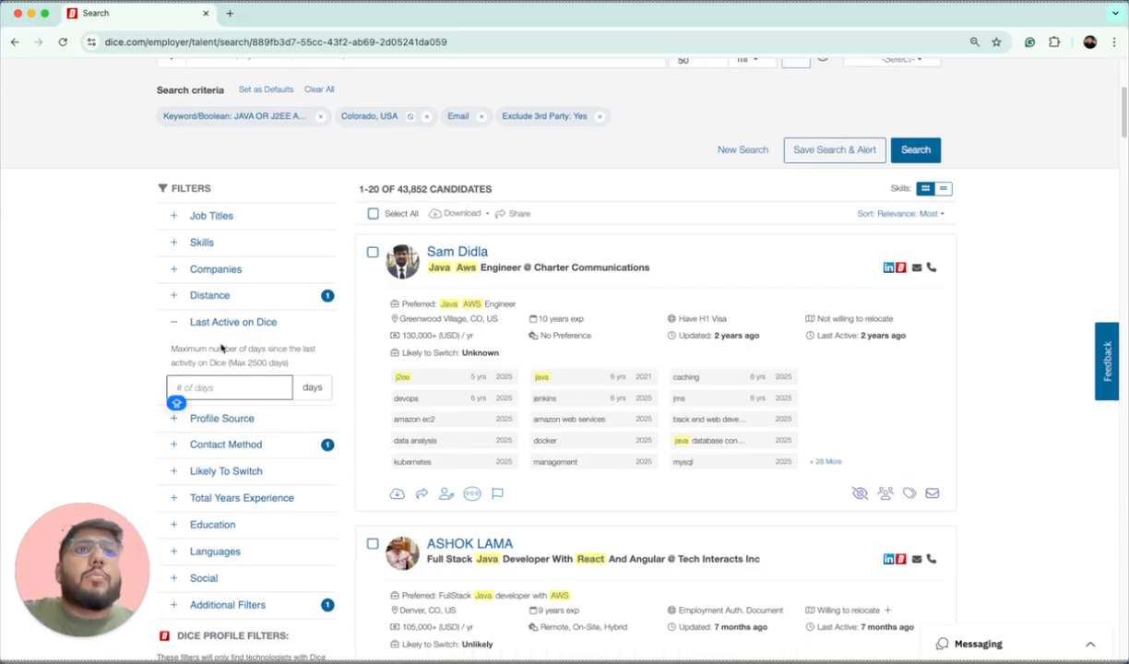
pyautogui.moveTo(189, 325); pyautogui.dragTo(282, 325)
pyautogui.click(280, 324)
pyautogui.click(198, 322)
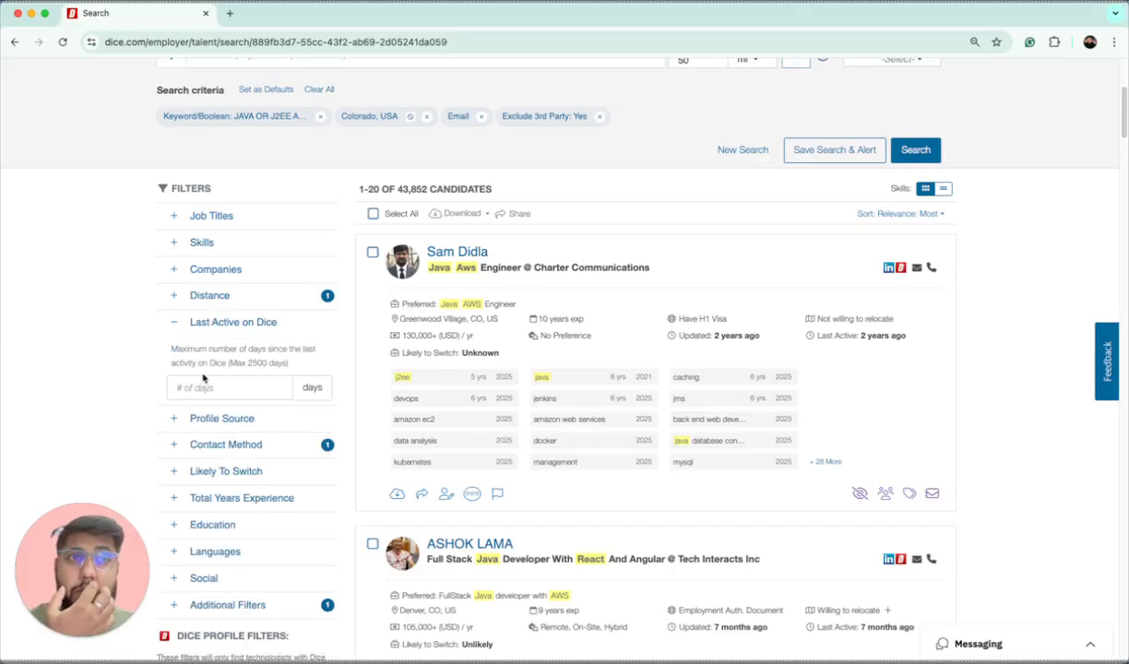
pyautogui.click(211, 388)
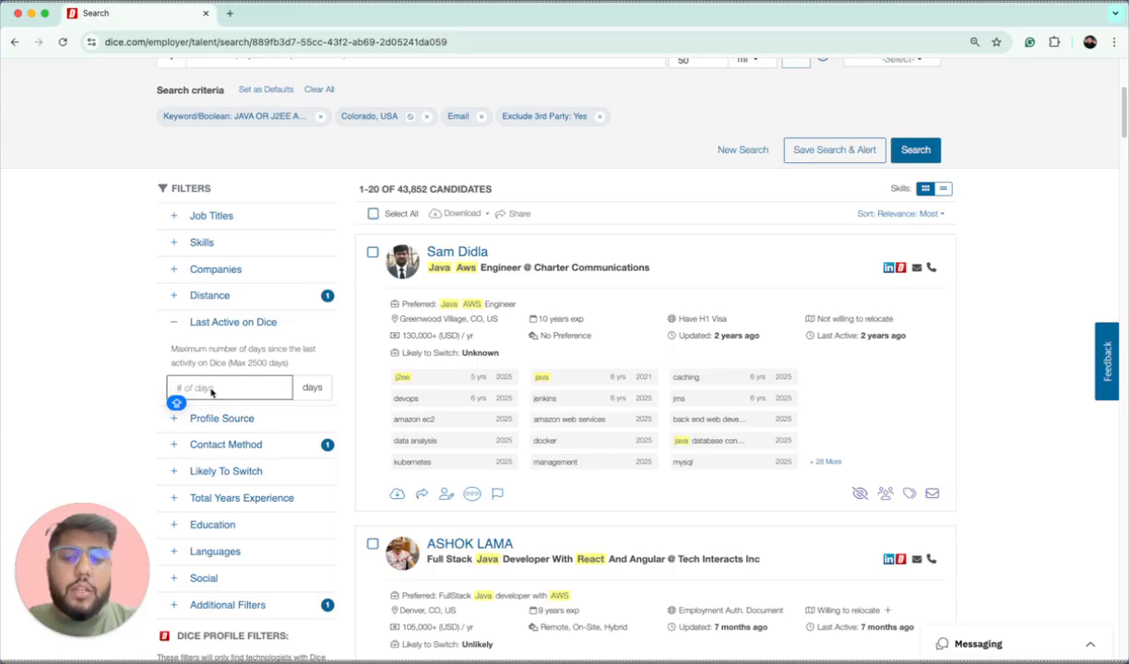
pyautogui.write('30')
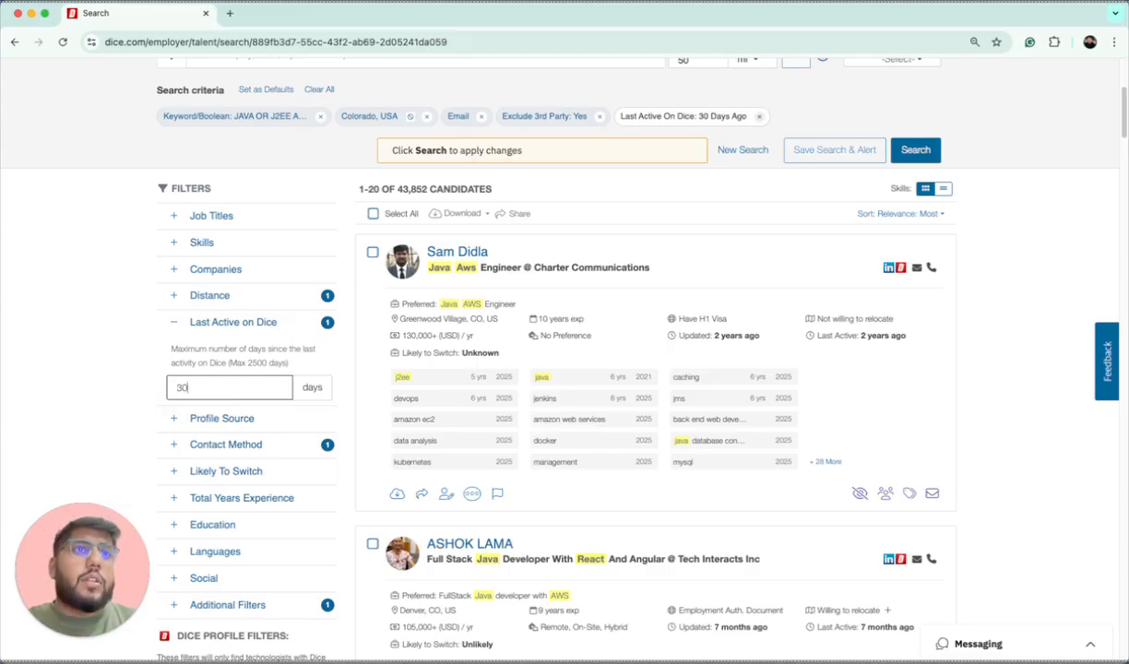
pyautogui.click(925, 151)
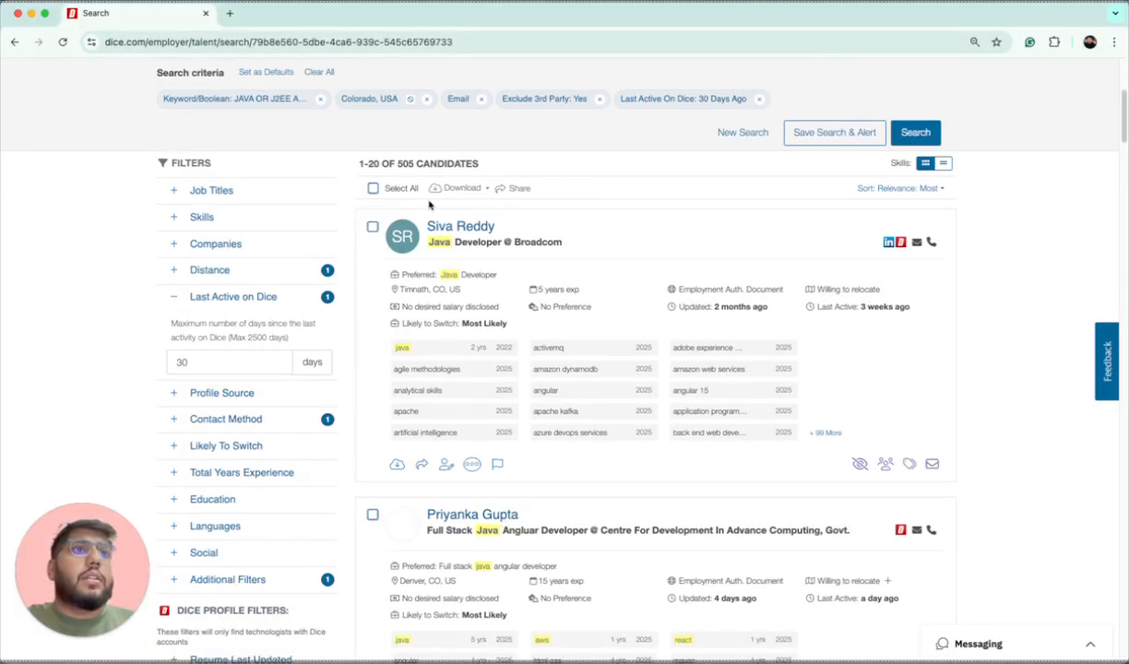
# Browse the filtered candidate profiles, examining their skills, locations and last activity dates.
pyautogui.scroll(-10, 448, 341)
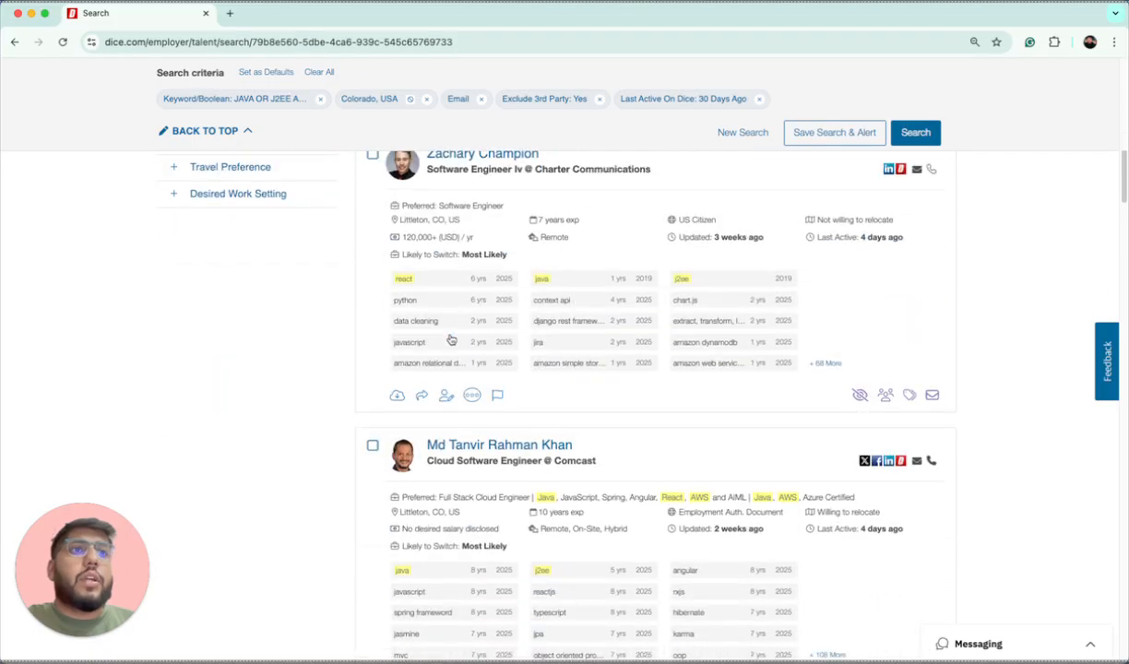
pyautogui.scroll(-1, 451, 339)
pyautogui.scroll(3, 451, 340)
pyautogui.scroll(-4, 451, 339)
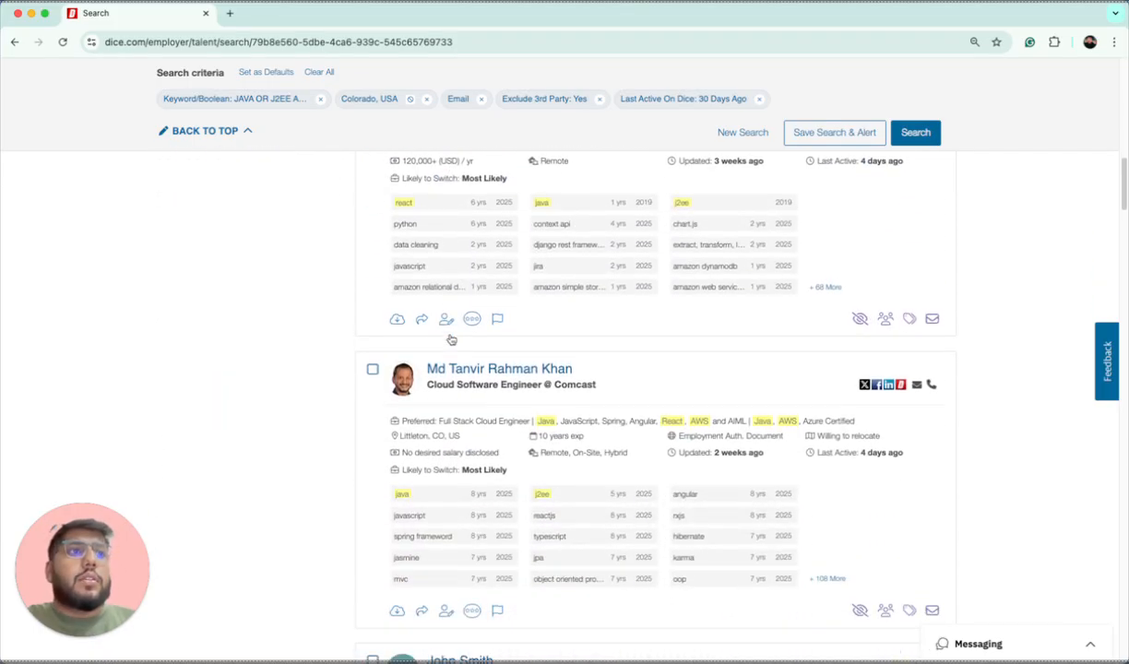
pyautogui.scroll(-3, 451, 340)
pyautogui.scroll(8, 451, 340)
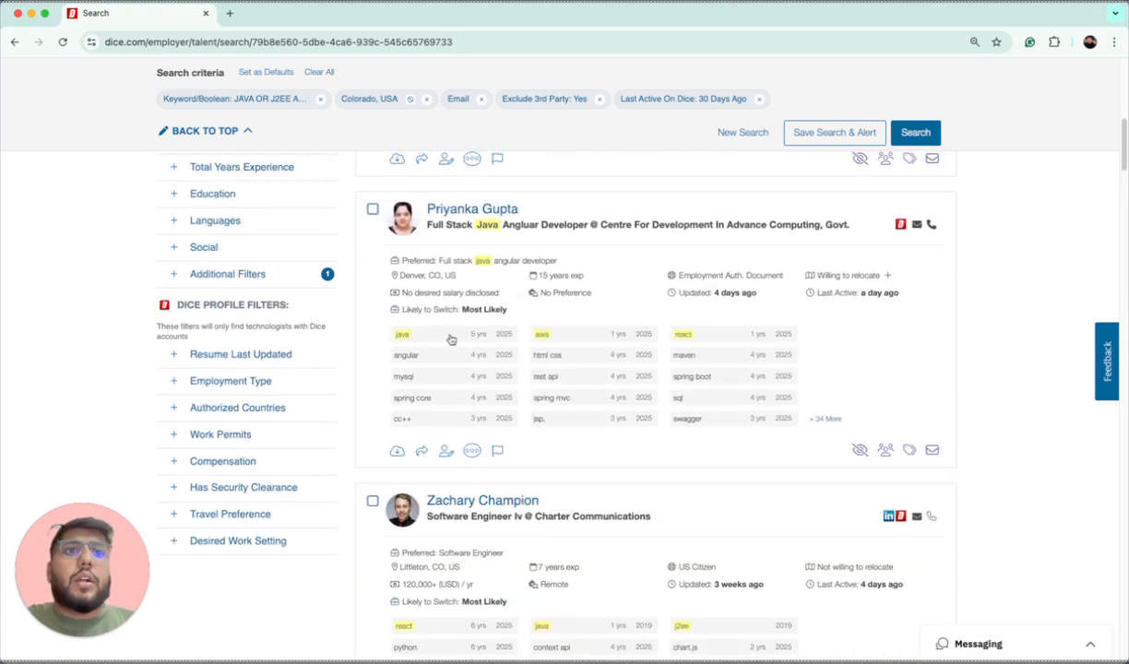
# Check which options the Employment Type, Authorized Countries and Work Permits profile filters offer.
pyautogui.scroll(1, 348, 363)
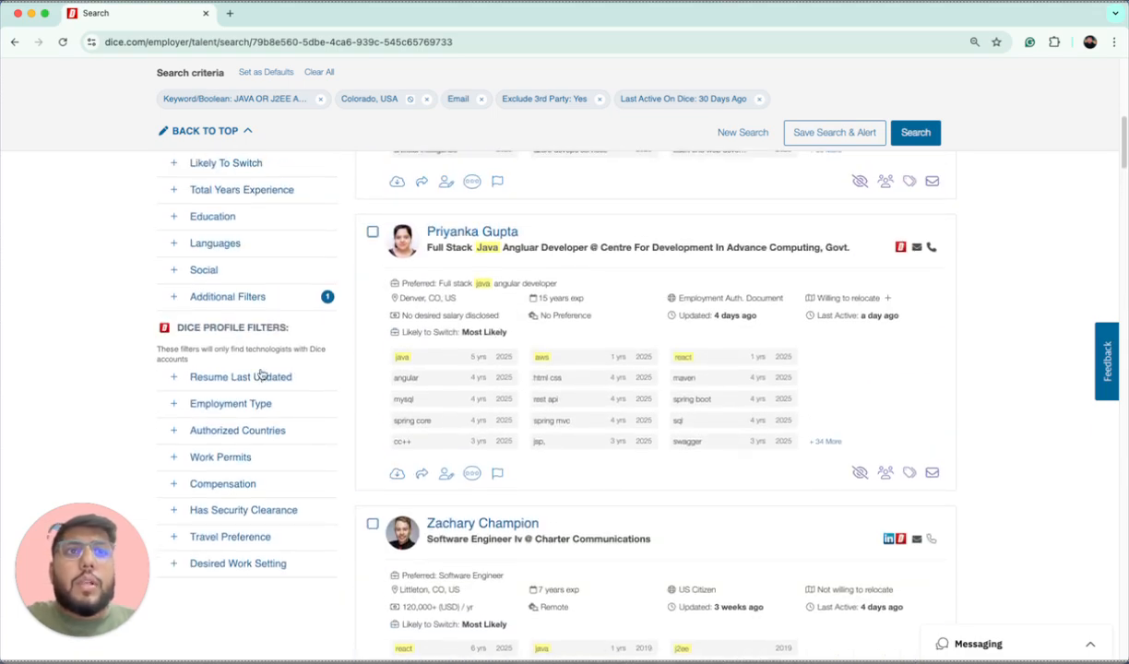
pyautogui.click(238, 405)
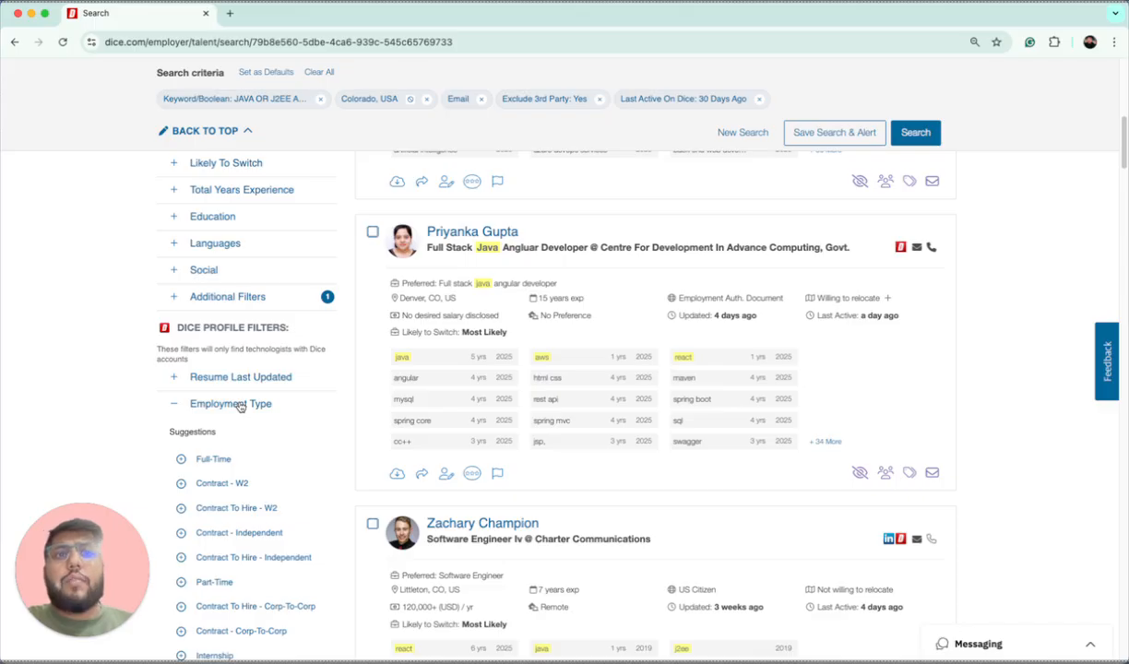
pyautogui.scroll(-3, 240, 407)
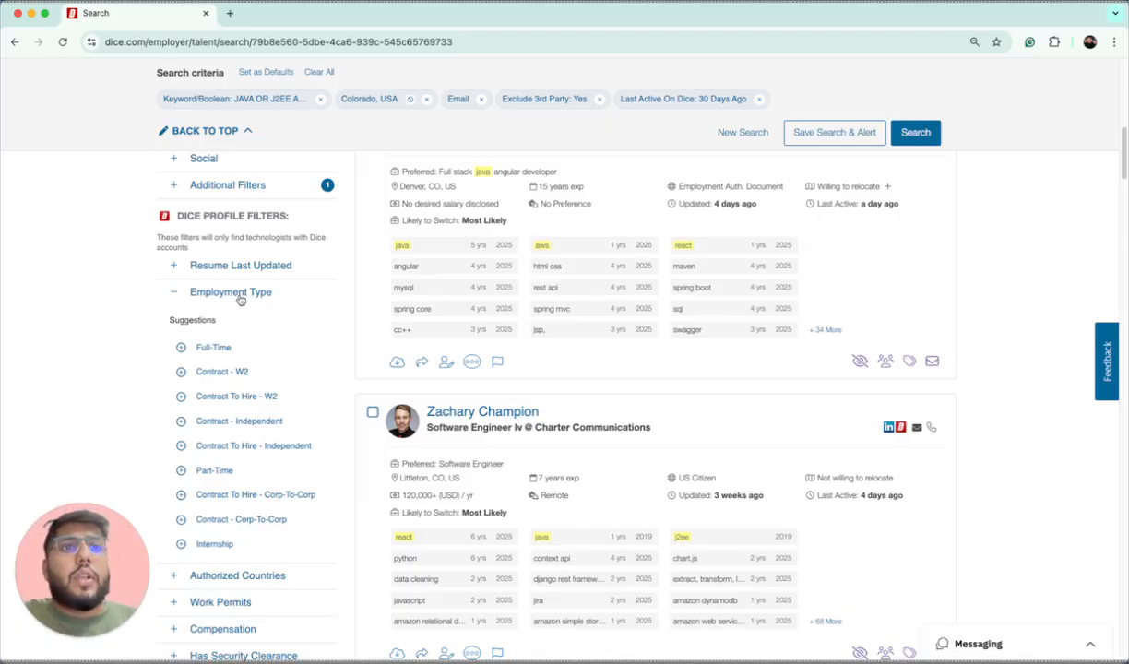
pyautogui.click(239, 298)
pyautogui.click(218, 320)
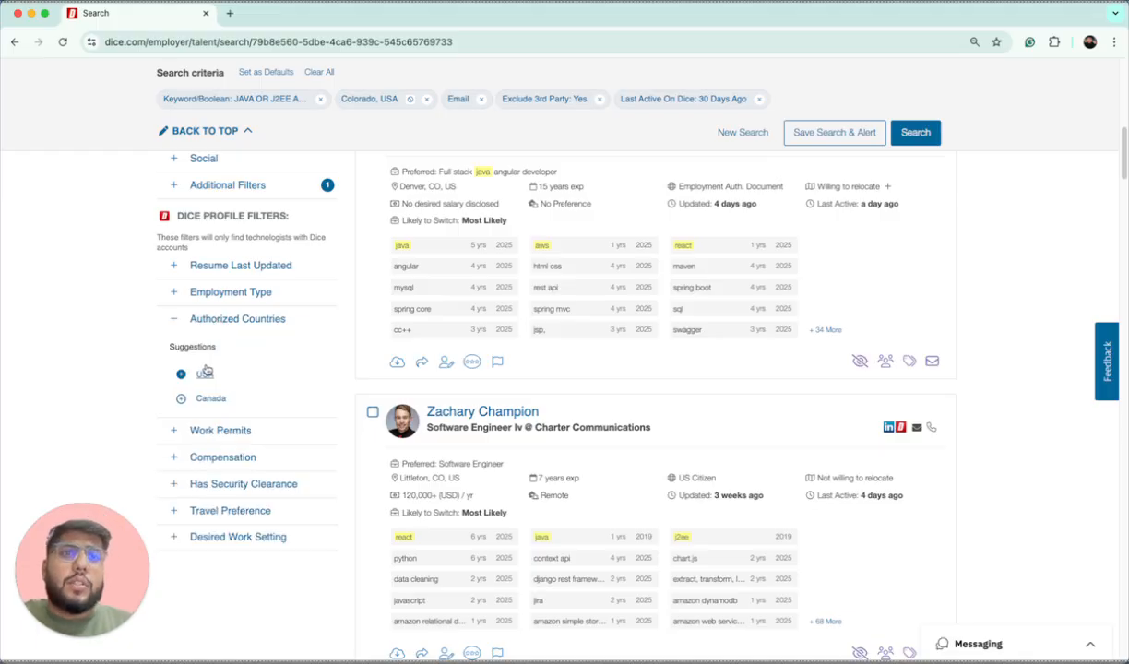
pyautogui.click(218, 318)
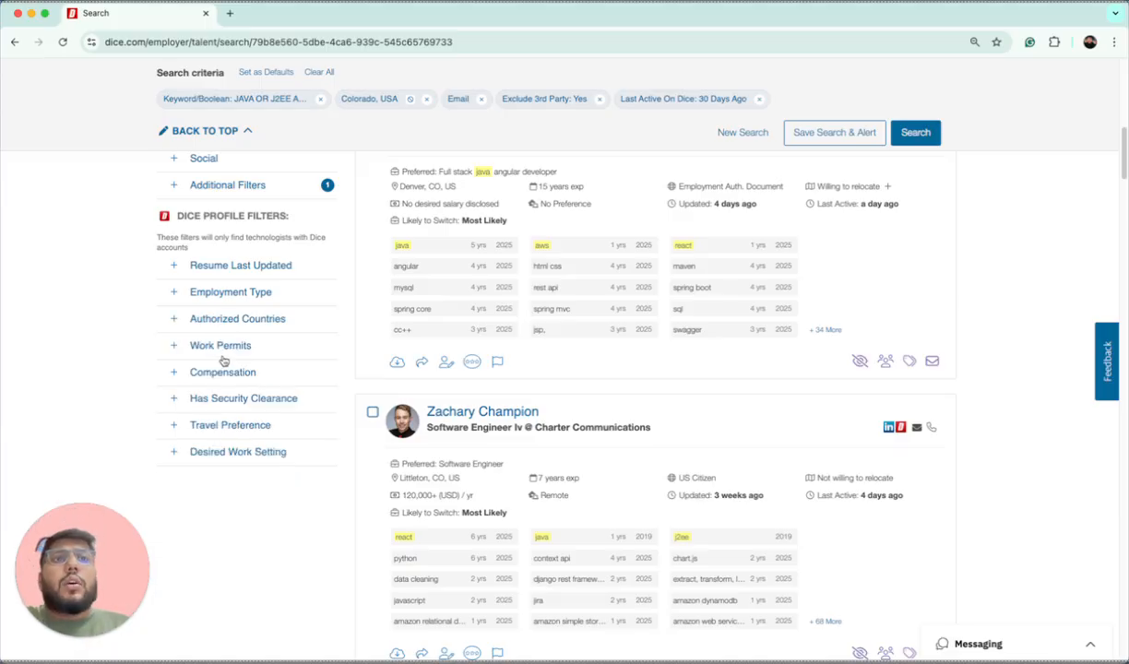
pyautogui.click(221, 347)
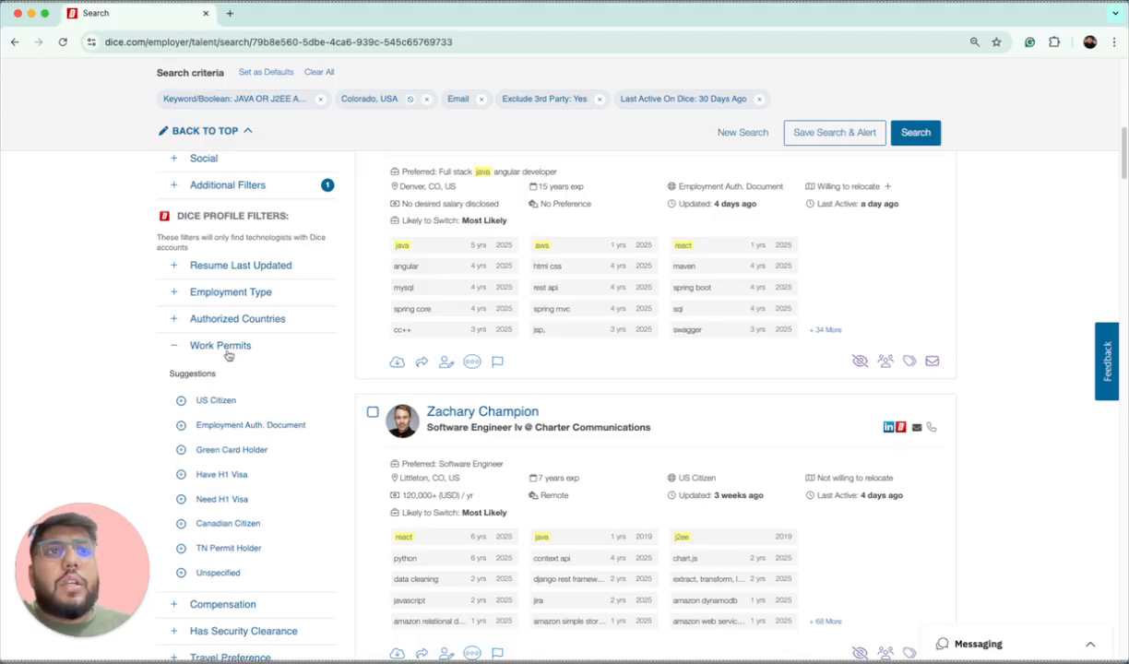
pyautogui.click(220, 347)
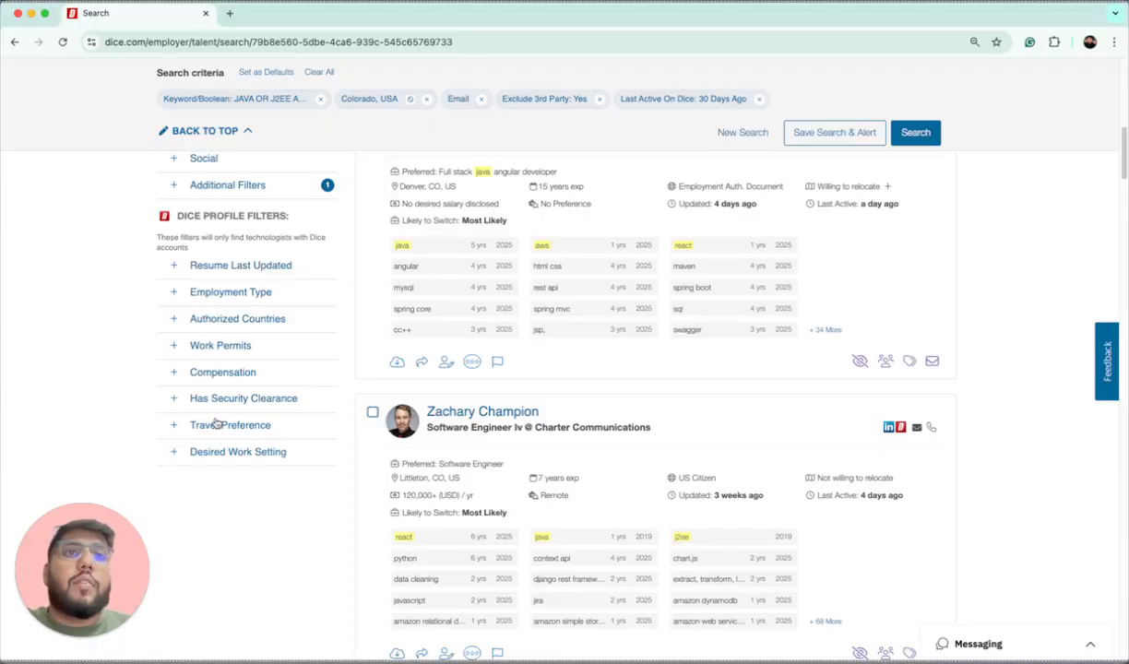
# Check which options the Travel Preference and Desired Work Setting profile filters offer.
pyautogui.click(220, 426)
pyautogui.click(216, 427)
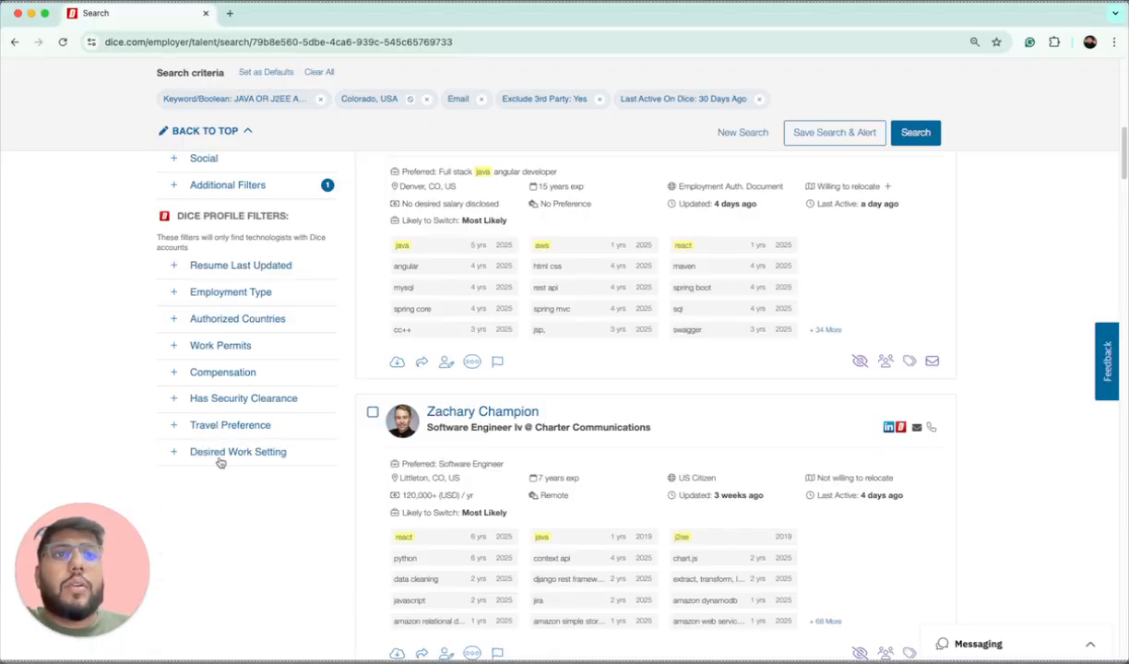
pyautogui.click(212, 446)
pyautogui.click(212, 446)
pyautogui.click(240, 452)
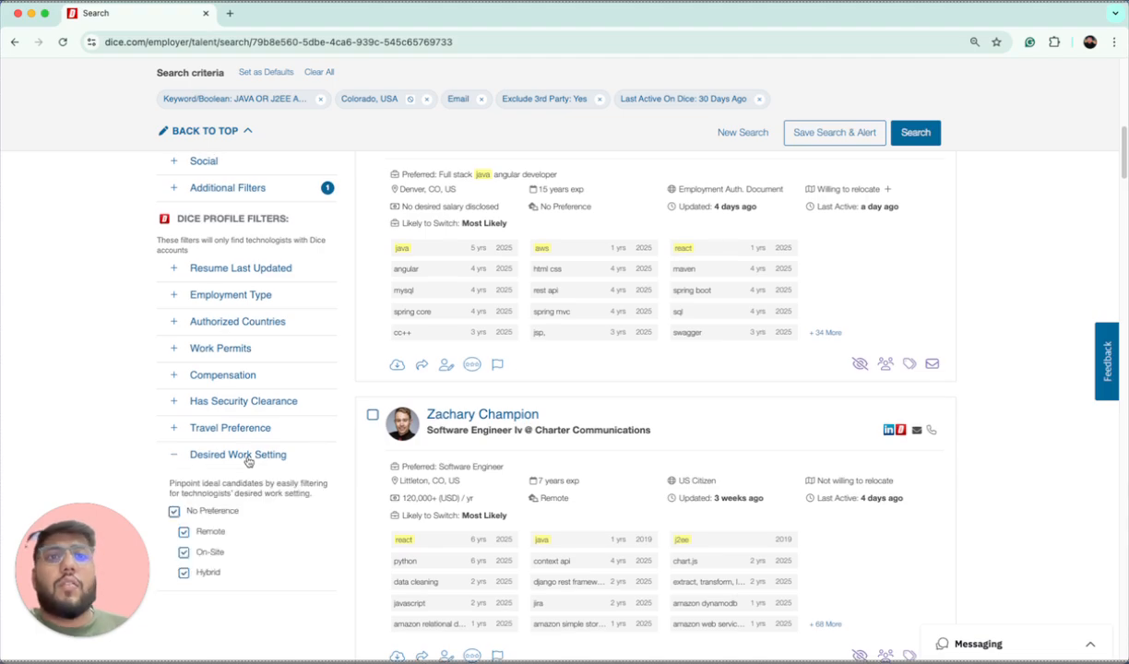
pyautogui.click(198, 455)
# Limit the candidates to the suggested company IBM, rerun the search and look over the results.
pyautogui.scroll(5, 252, 455)
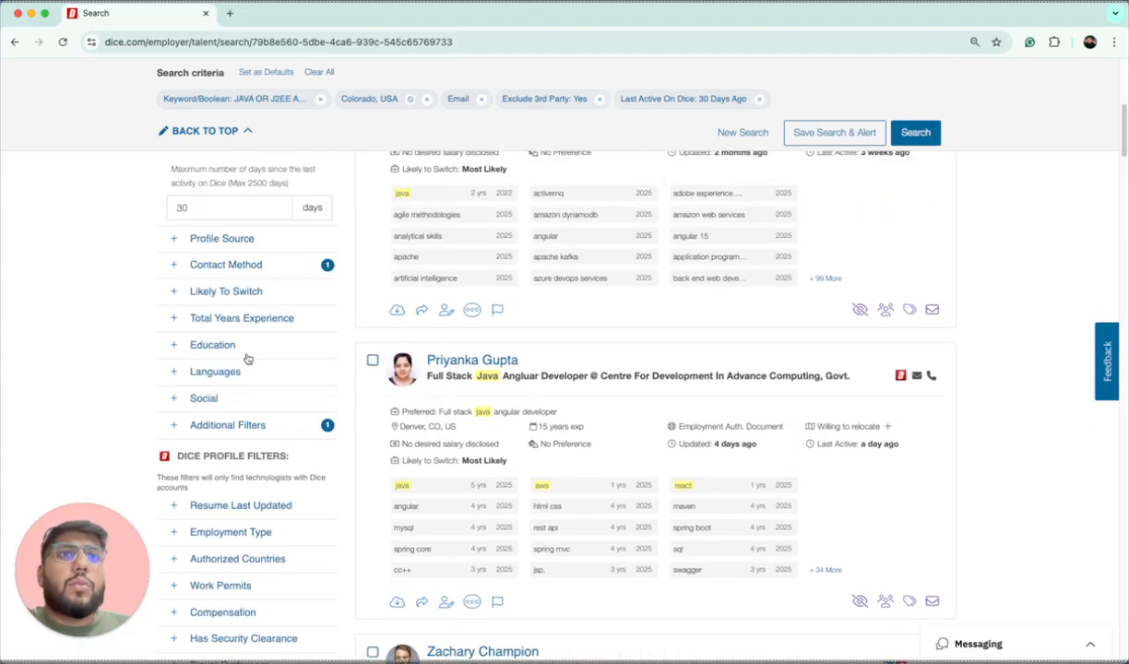
pyautogui.scroll(4, 247, 361)
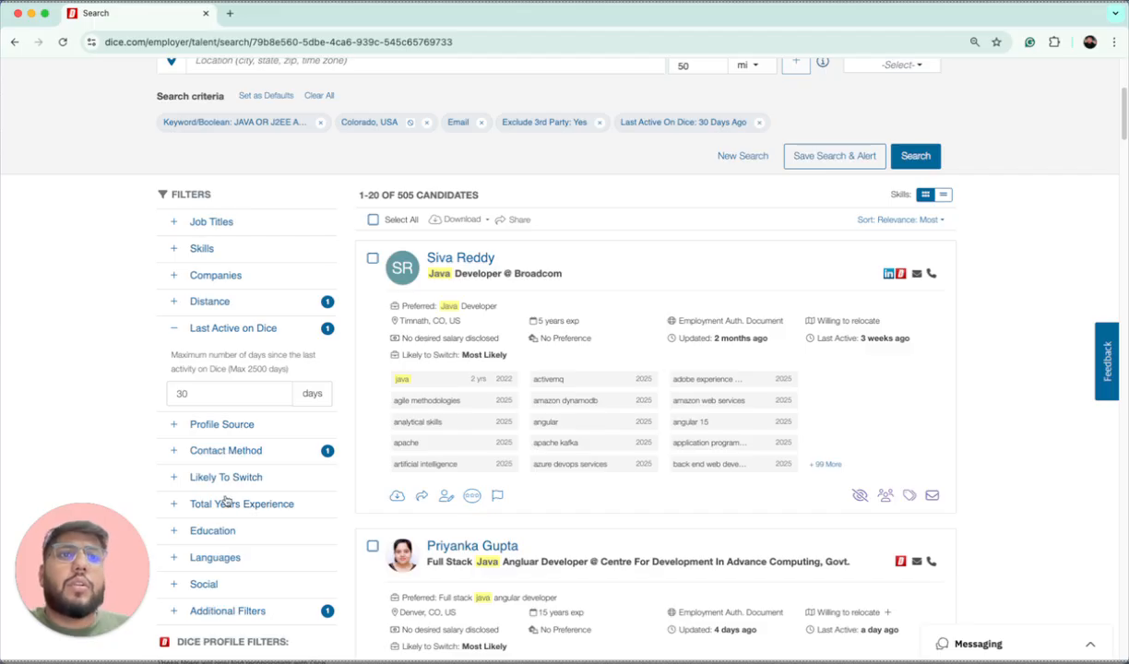
pyautogui.scroll(1, 232, 462)
pyautogui.scroll(1, 233, 462)
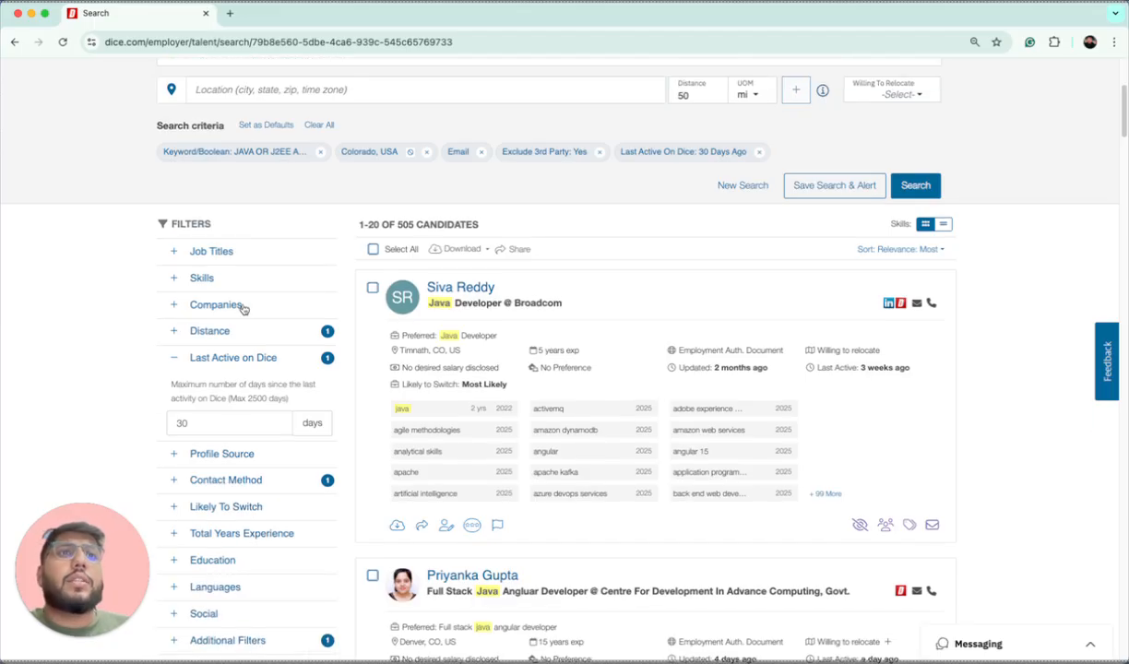
pyautogui.click(238, 304)
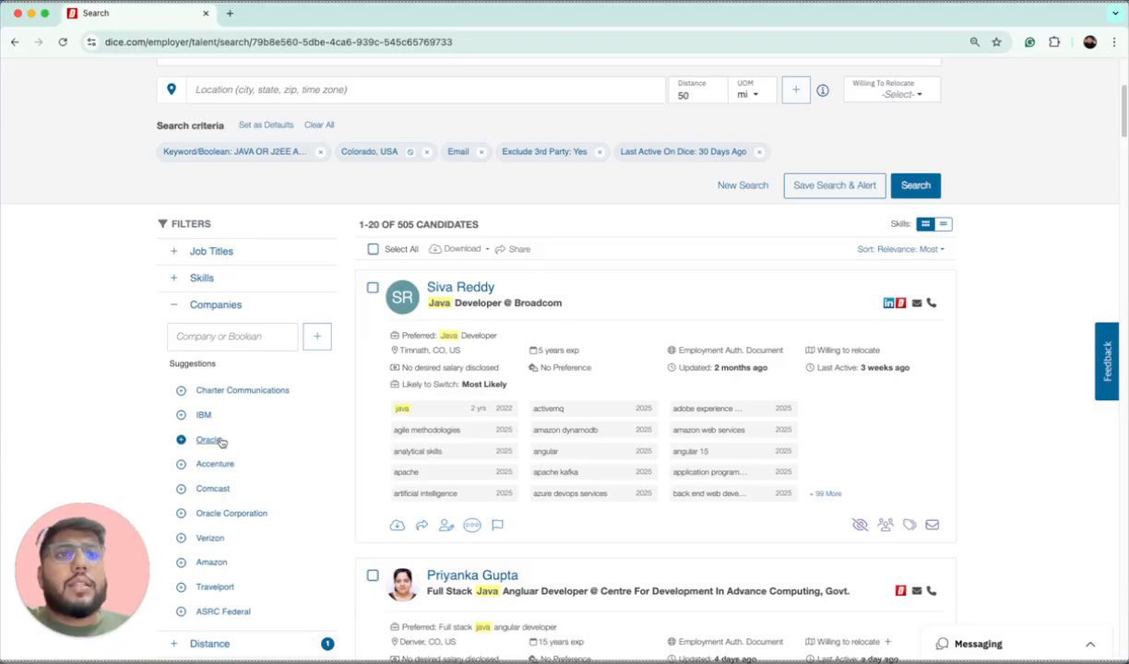
pyautogui.click(215, 307)
pyautogui.click(216, 306)
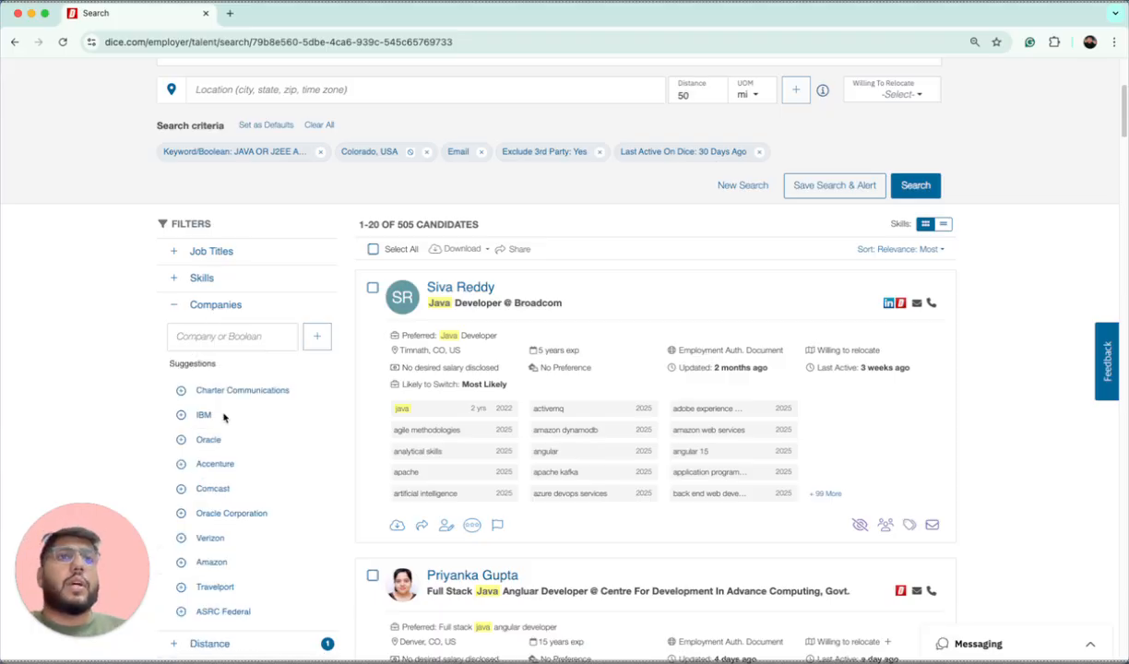
pyautogui.click(202, 415)
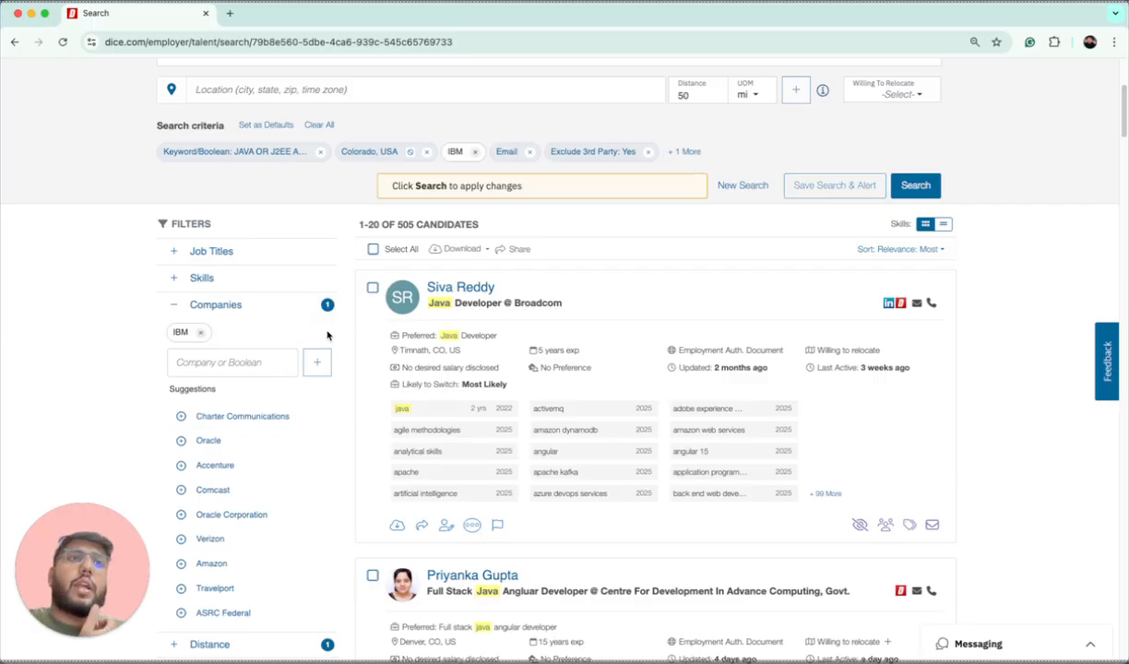
pyautogui.click(915, 185)
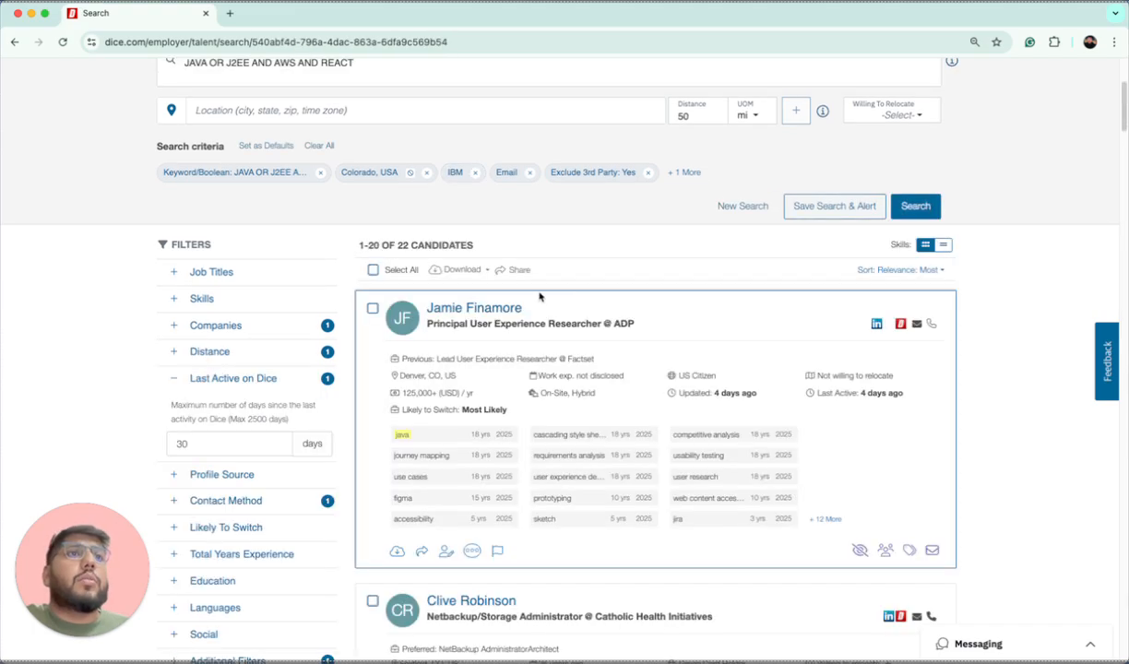
pyautogui.scroll(-2, 540, 296)
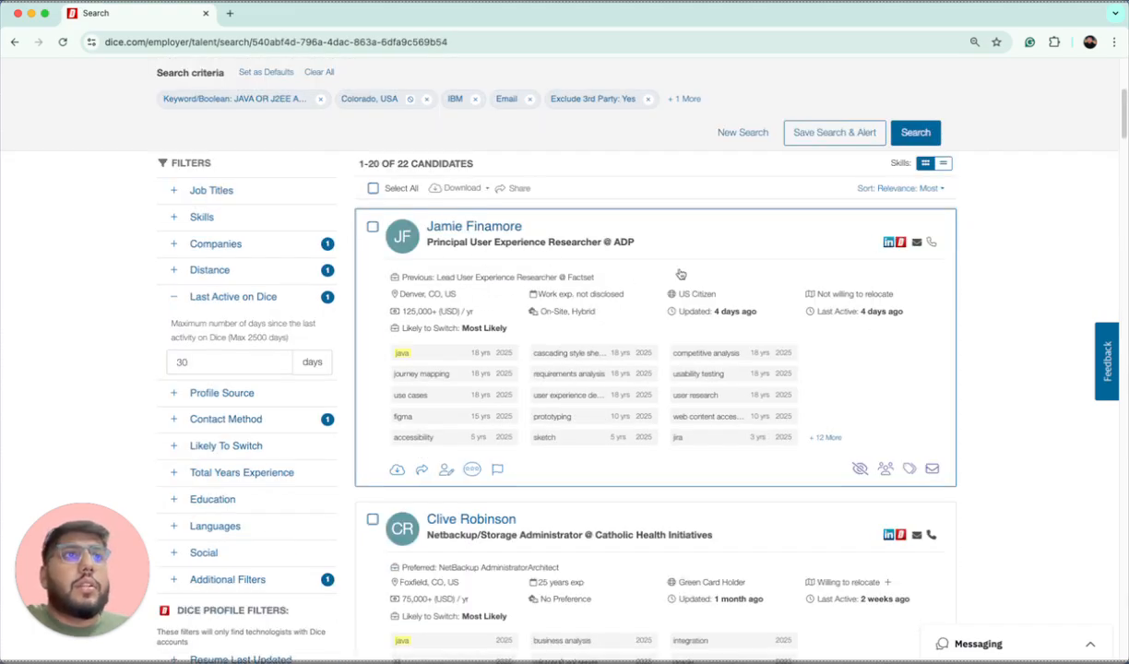
pyautogui.scroll(1, 784, 206)
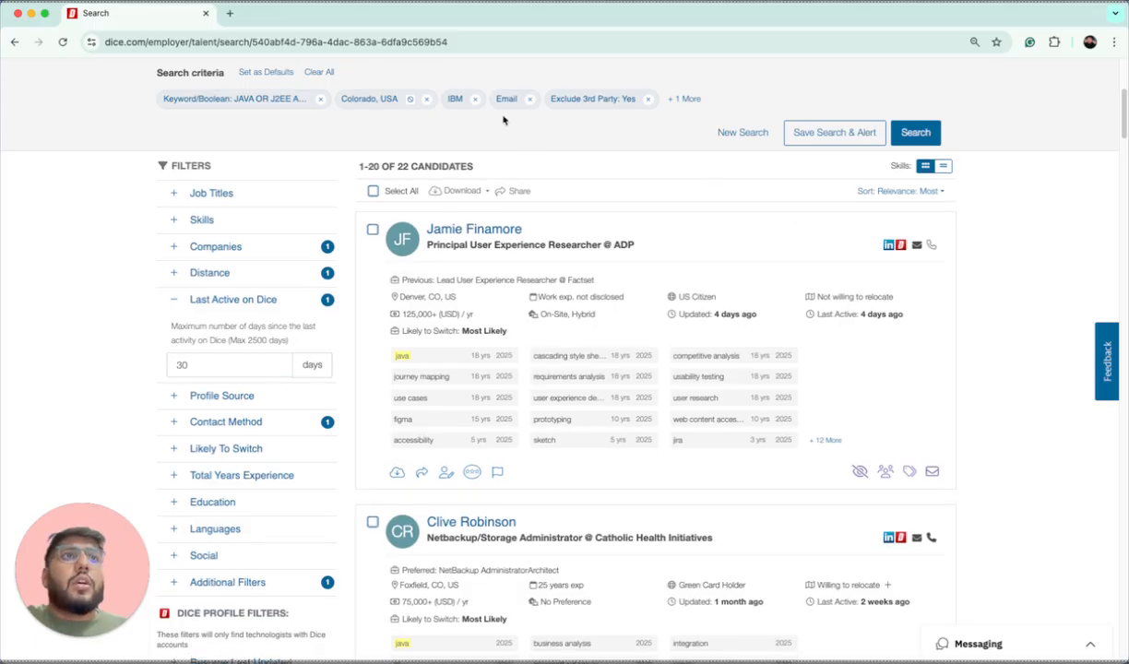
# Remove the IBM company filter from the search criteria and rerun the candidate search.
pyautogui.click(234, 219)
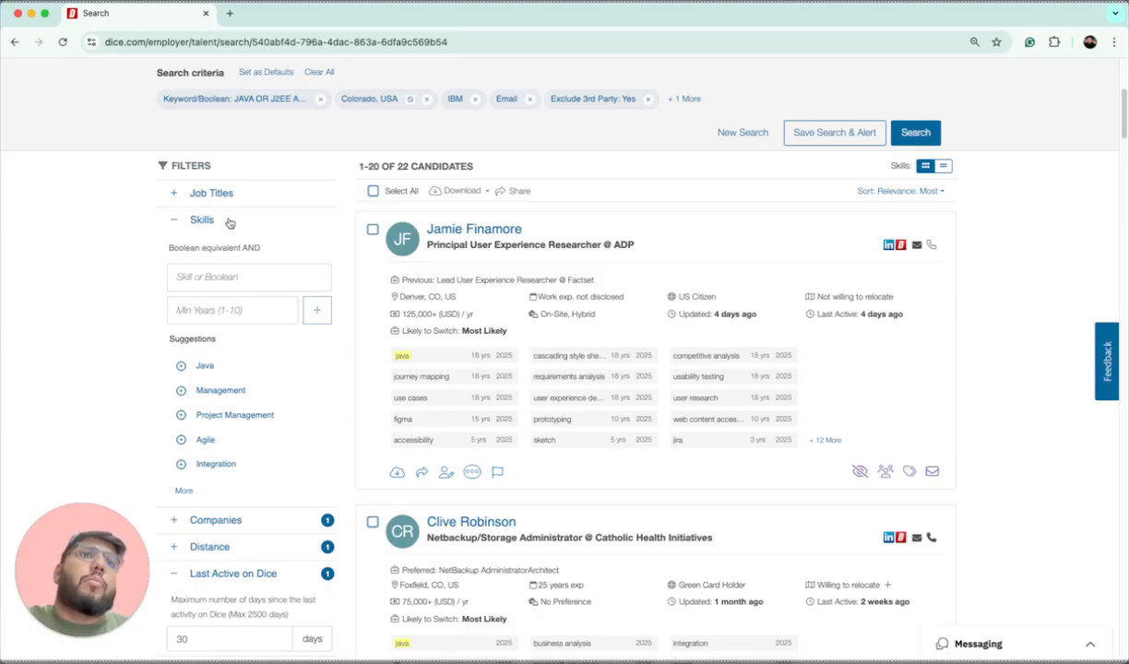
pyautogui.click(475, 99)
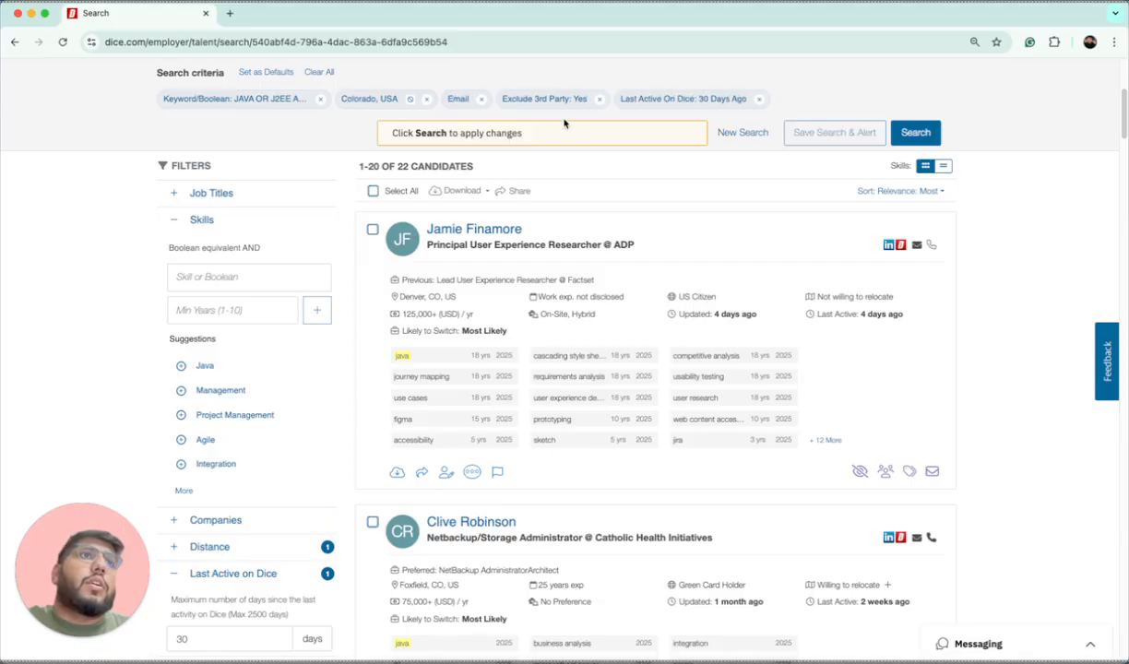
pyautogui.click(916, 132)
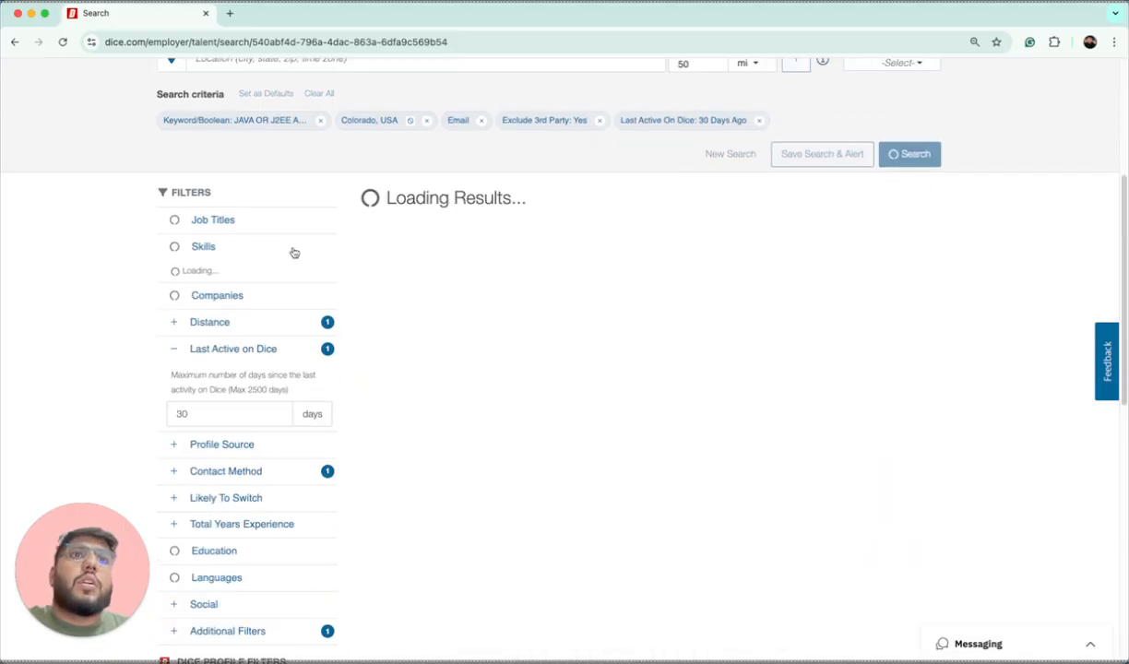
pyautogui.moveTo(350, 160); pyautogui.dragTo(528, 167)
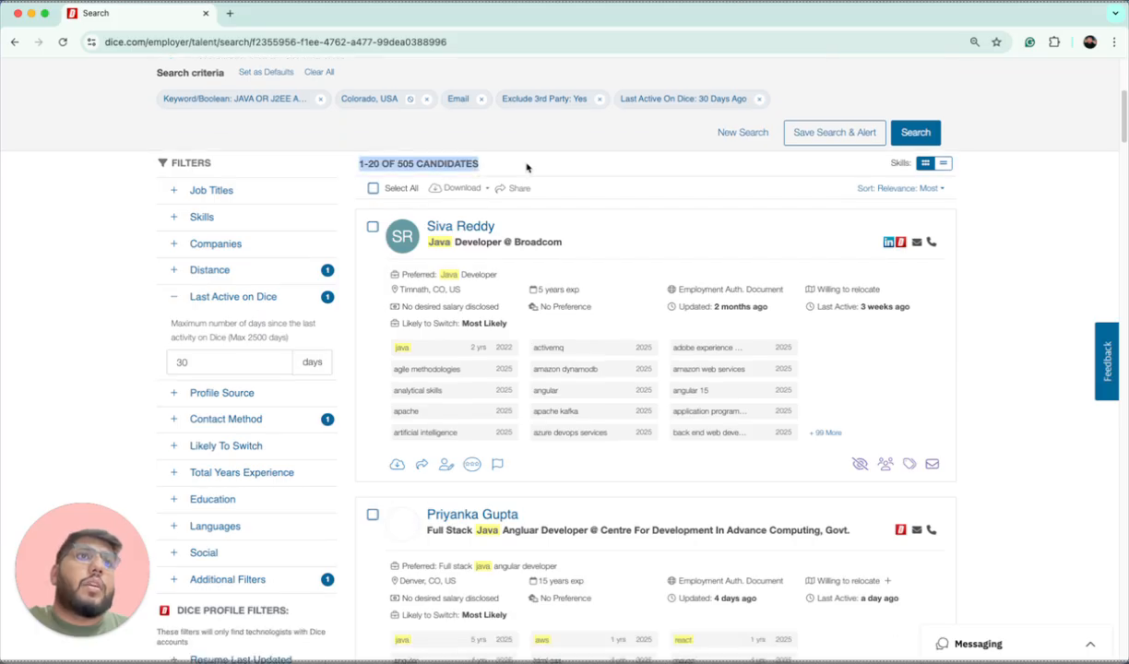
pyautogui.click(513, 162)
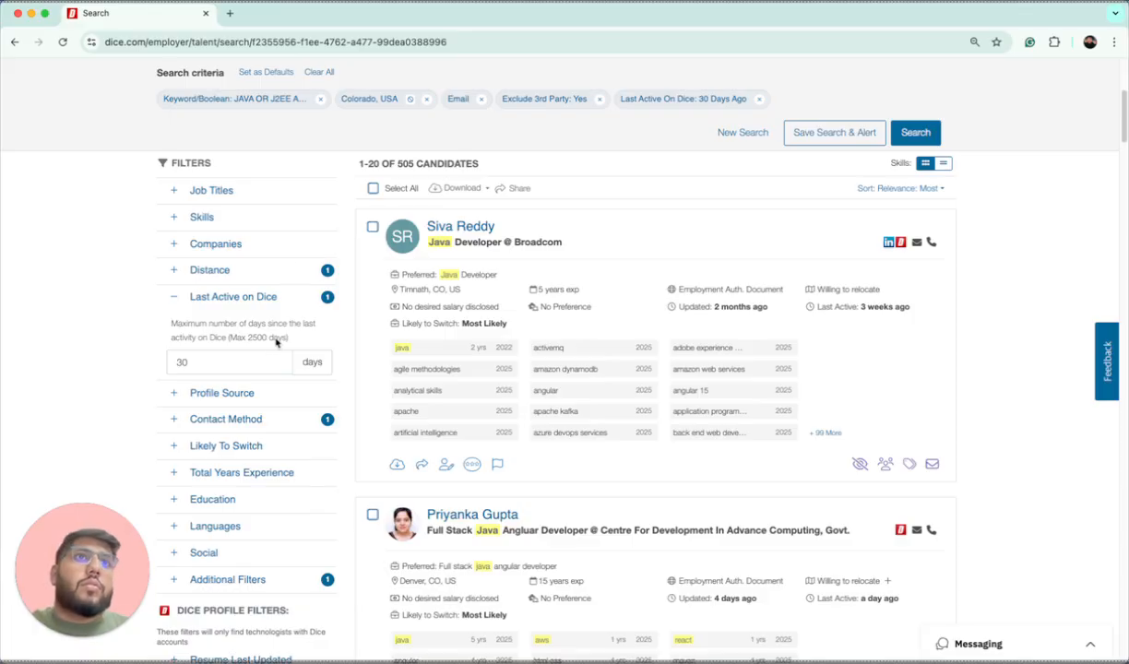
# Add the suggested skill Python as a Skills filter and rerun the candidate search.
pyautogui.click(262, 363)
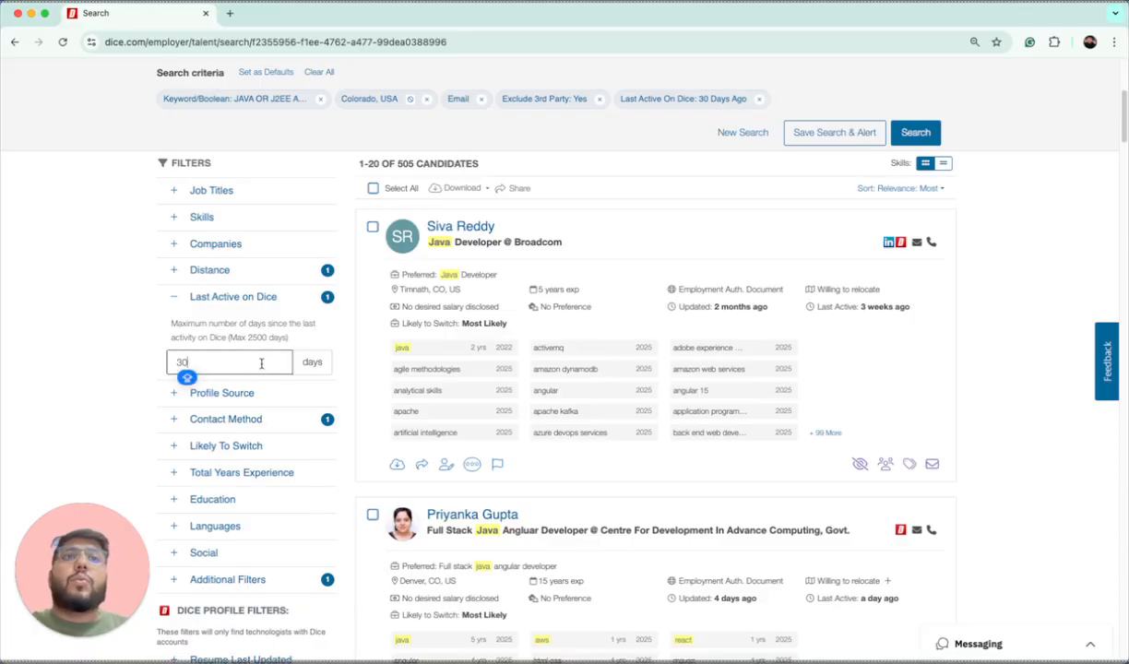
pyautogui.click(229, 211)
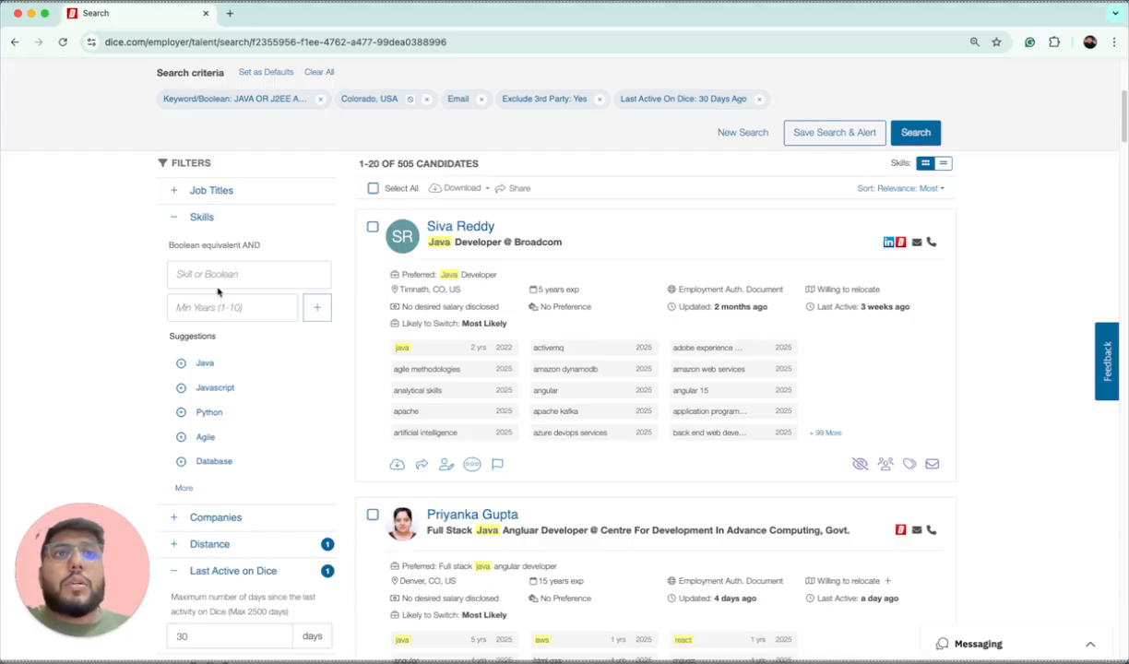
pyautogui.click(199, 259)
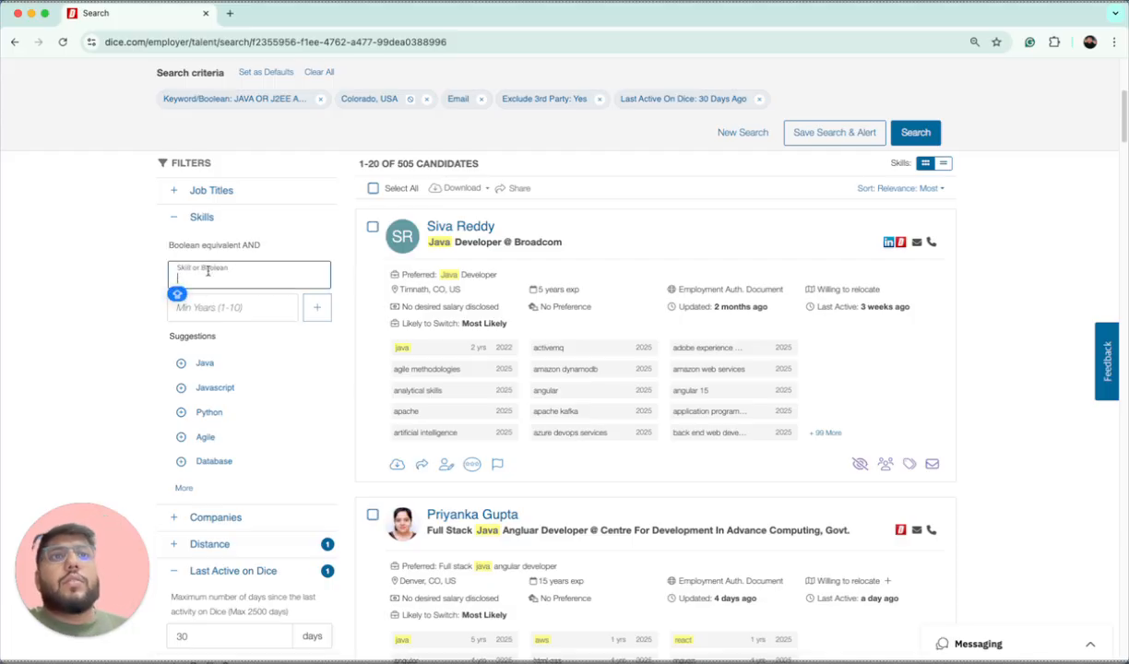
pyautogui.click(203, 417)
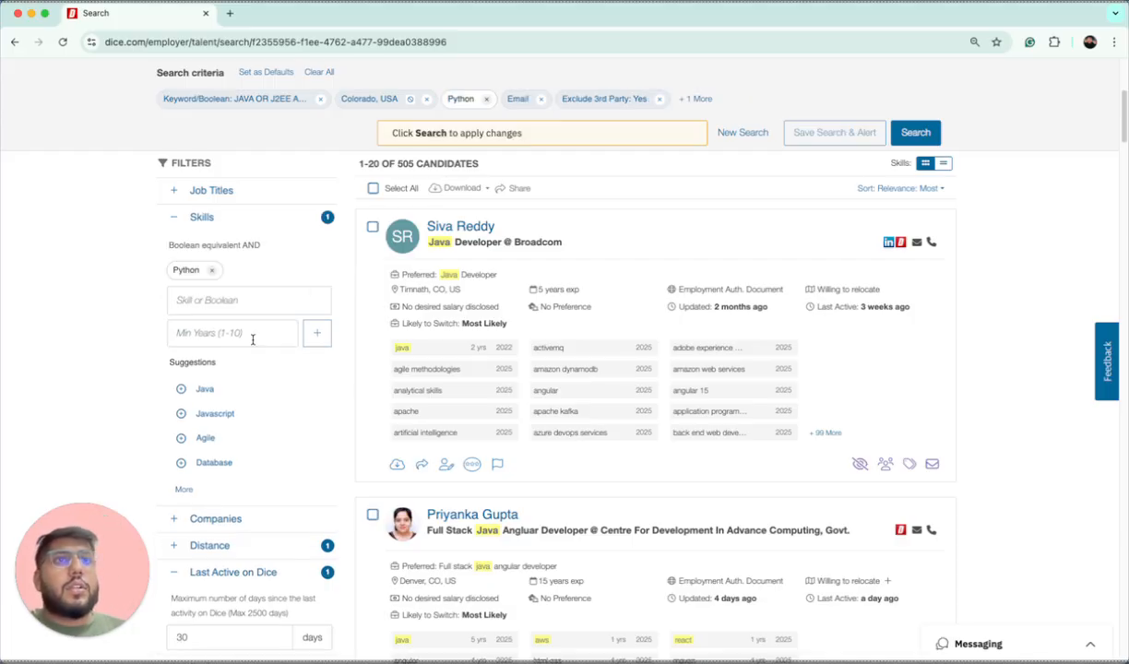
pyautogui.click(907, 134)
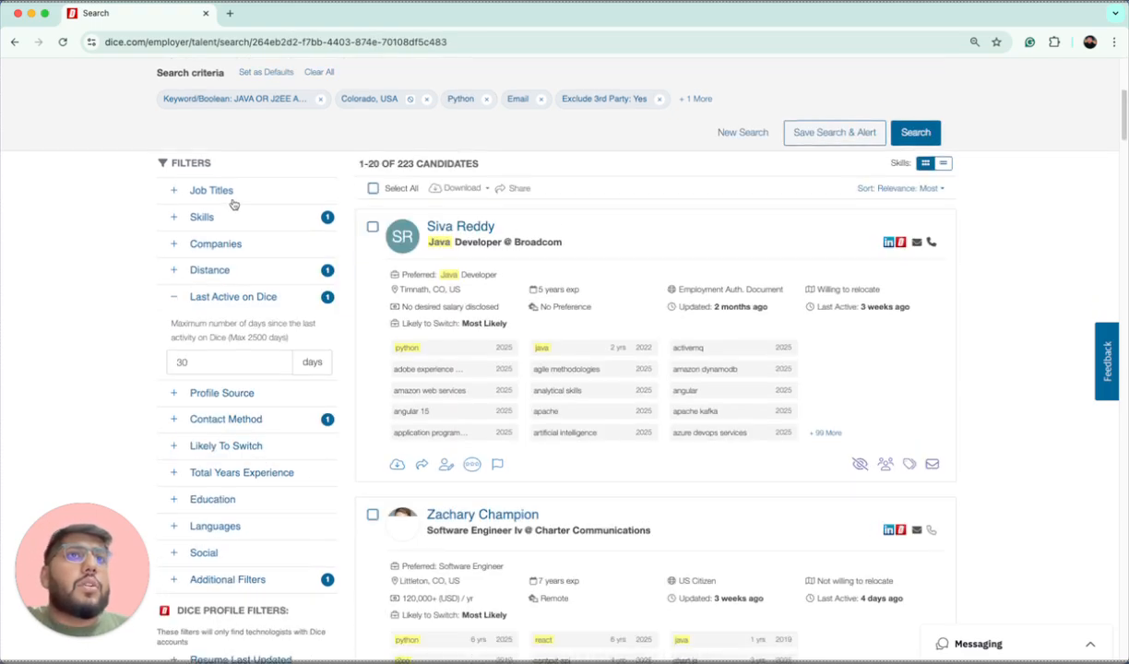
# Check the suggested options of the Job Titles filter, and review the search criteria, remaining filters and candidate profiles.
pyautogui.click(227, 193)
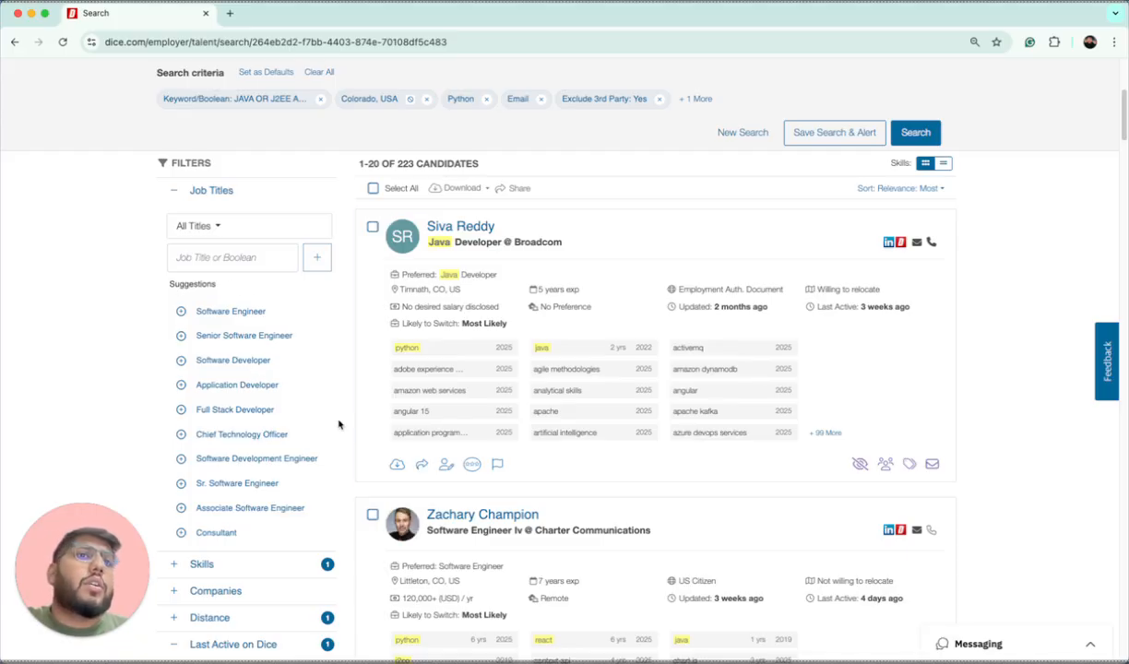
pyautogui.click(220, 190)
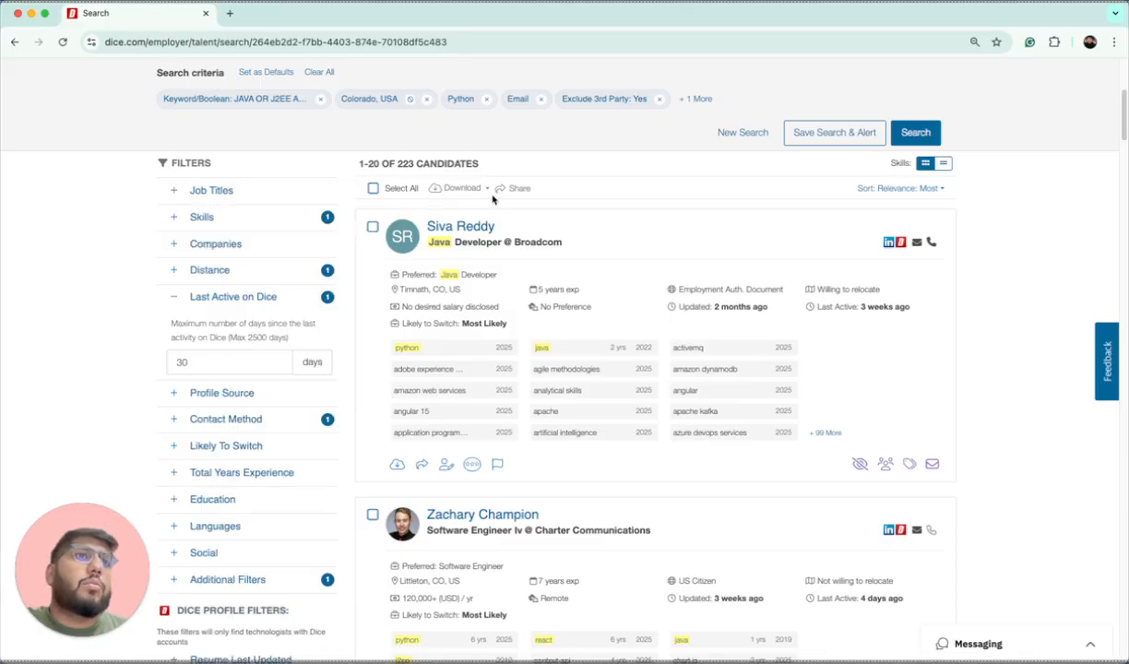
pyautogui.scroll(3, 537, 221)
pyautogui.scroll(-1, 539, 223)
pyautogui.scroll(3, 540, 223)
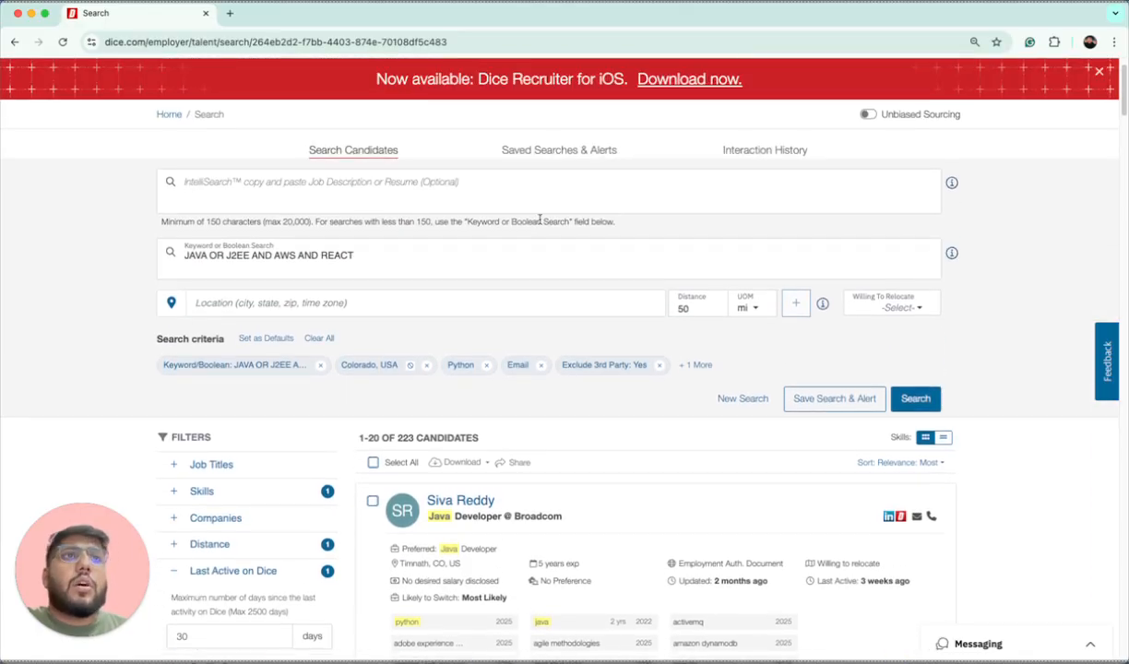
pyautogui.scroll(-5, 540, 223)
pyautogui.scroll(-1, 540, 223)
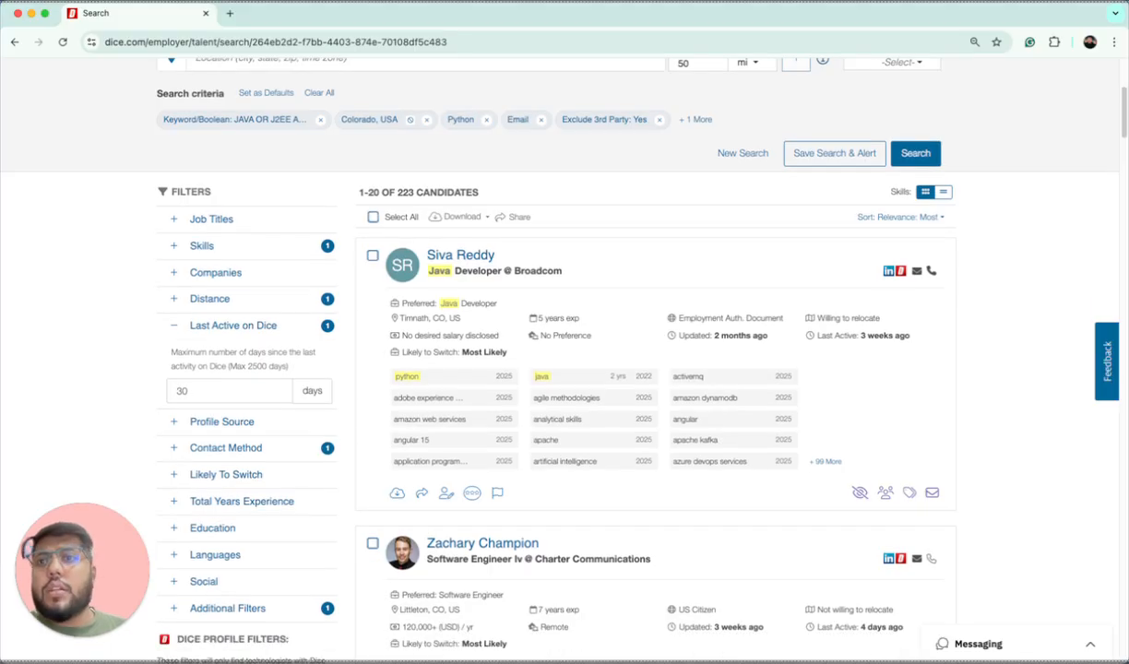
pyautogui.scroll(-1, 539, 276)
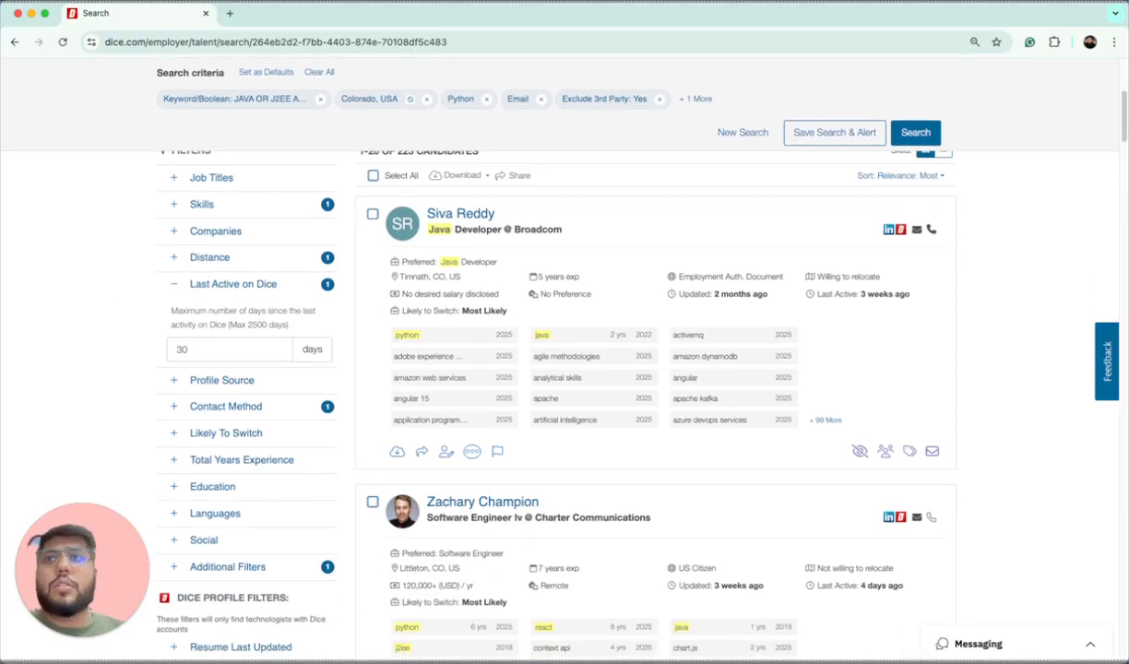
pyautogui.scroll(-2, 394, 277)
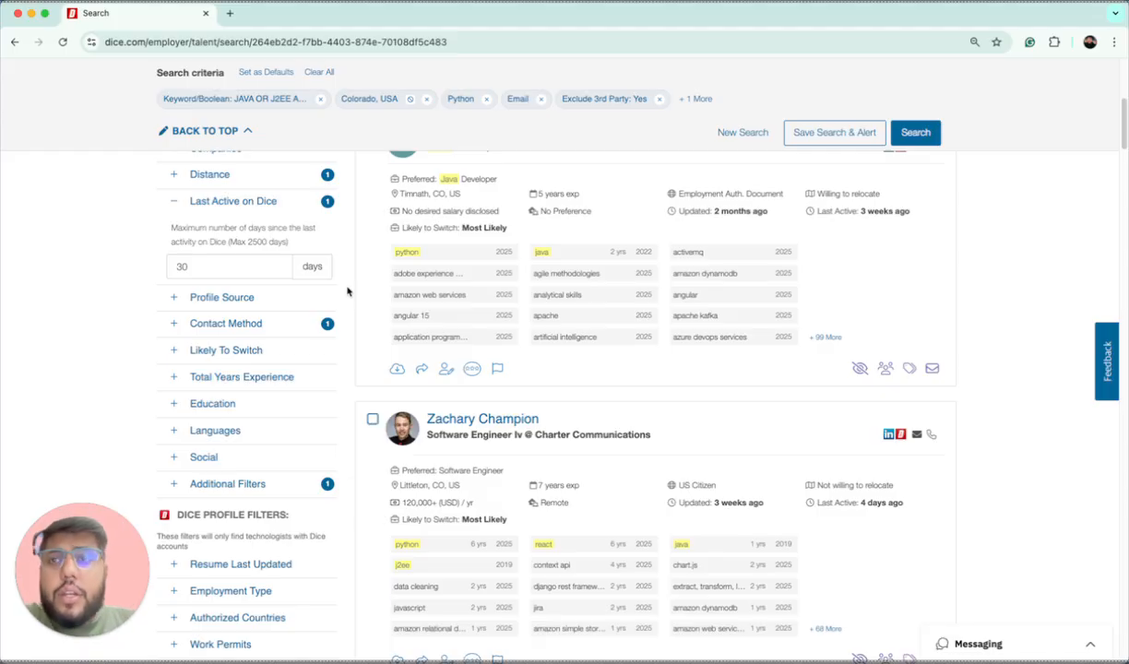
pyautogui.scroll(-1, 347, 292)
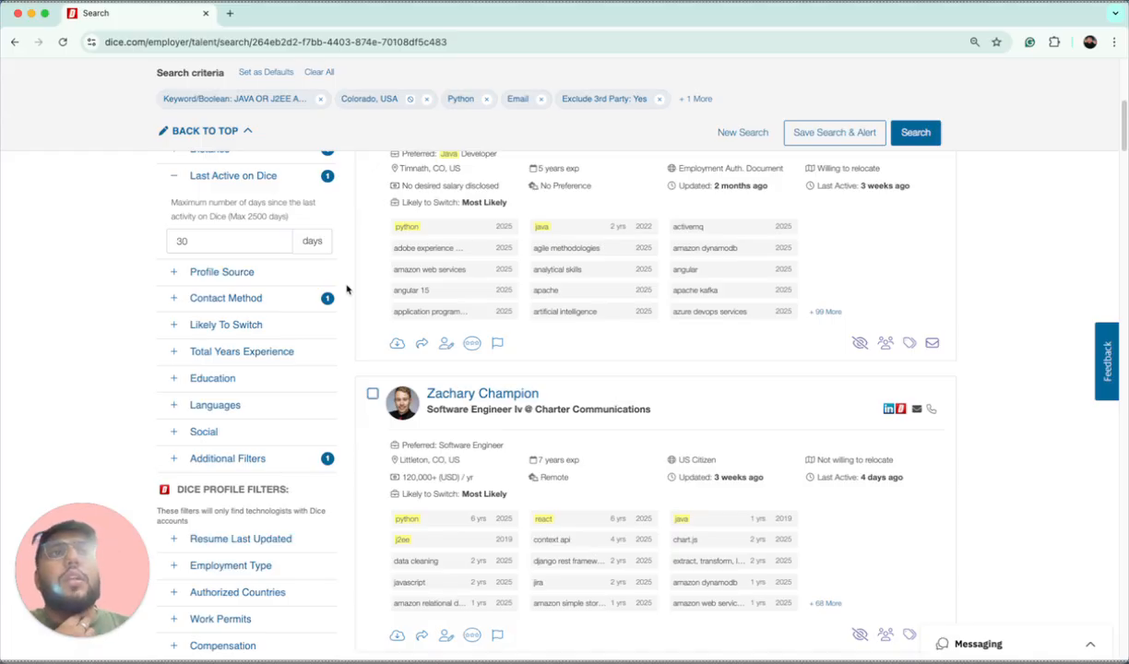
# Look through the filtered candidate profiles, comparing their highlighted skills, experience, location, work authorization and last activity.
pyautogui.scroll(3, 347, 288)
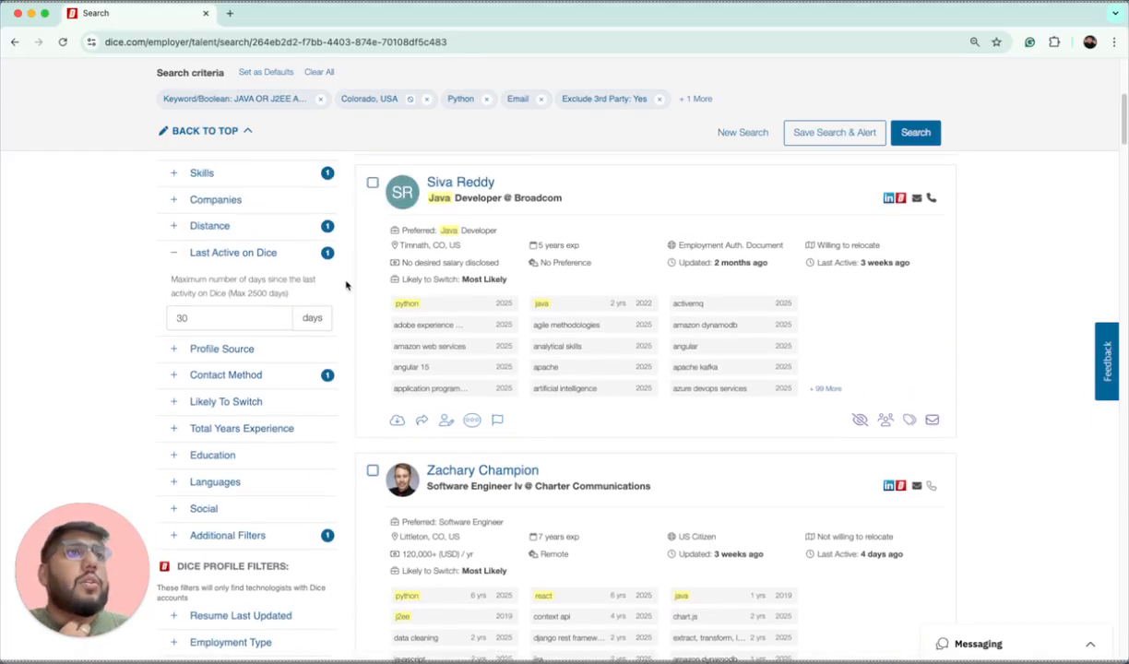
pyautogui.scroll(5, 346, 285)
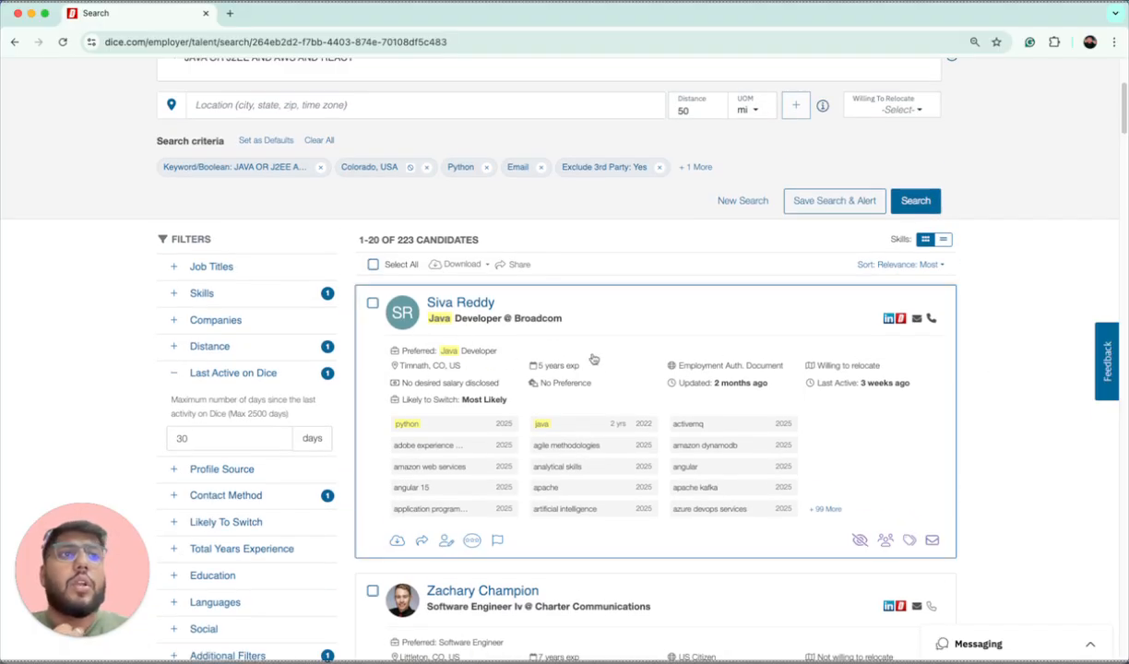
pyautogui.scroll(-15, 593, 359)
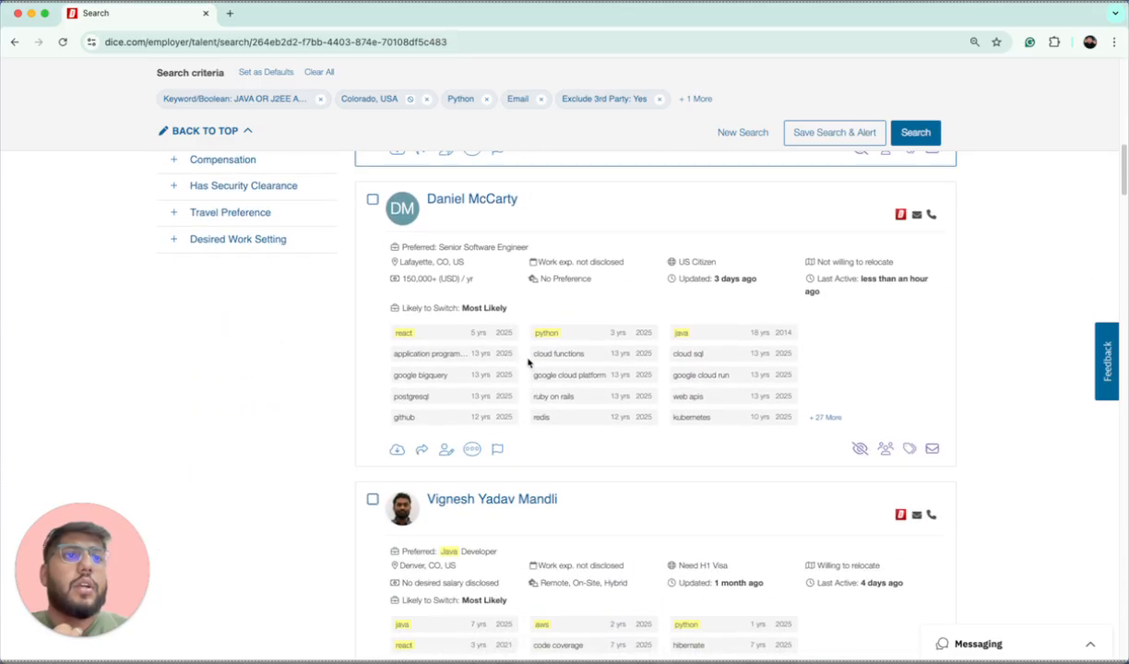
pyautogui.scroll(-8, 528, 362)
pyautogui.scroll(-2, 358, 368)
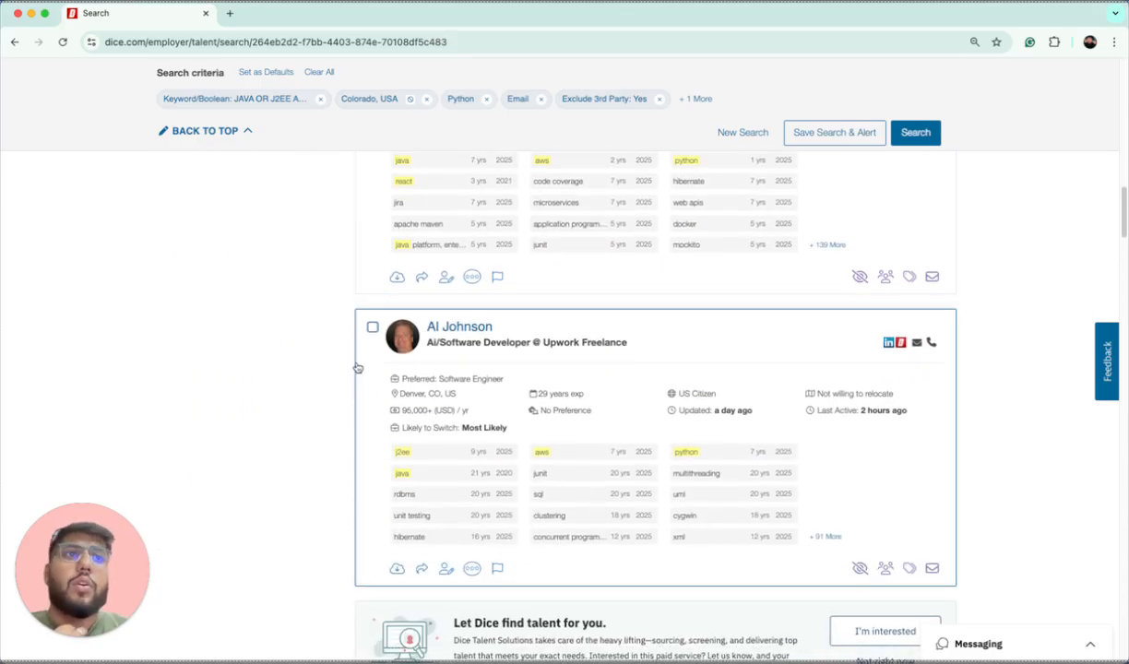
pyautogui.scroll(-2, 350, 368)
pyautogui.scroll(1, 341, 369)
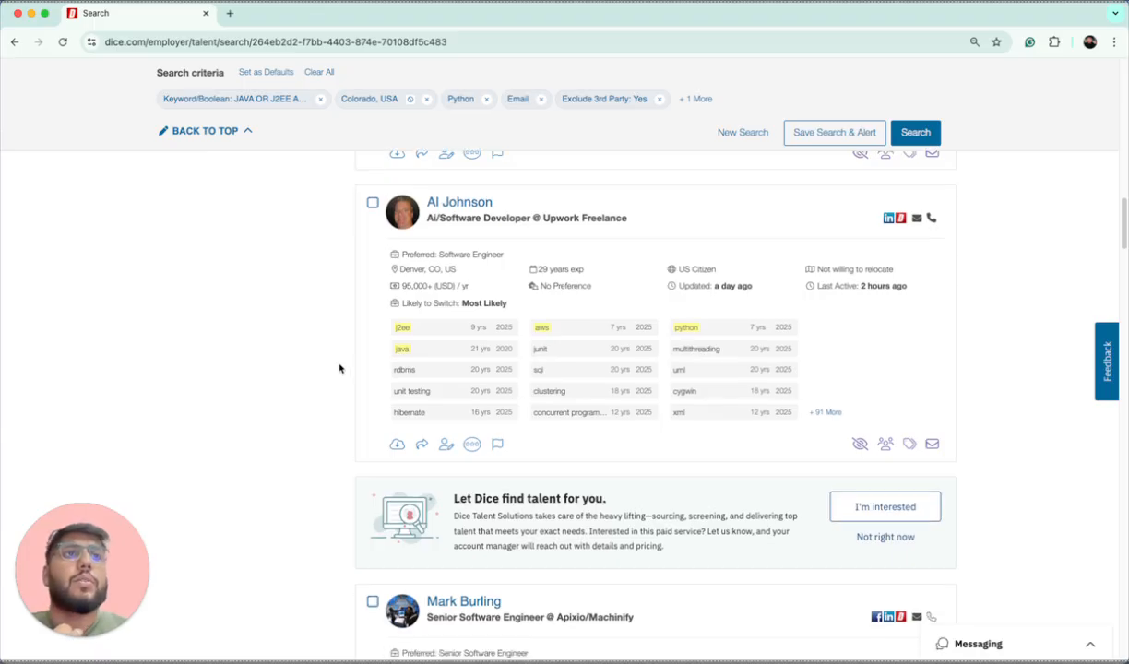
pyautogui.scroll(-8, 475, 317)
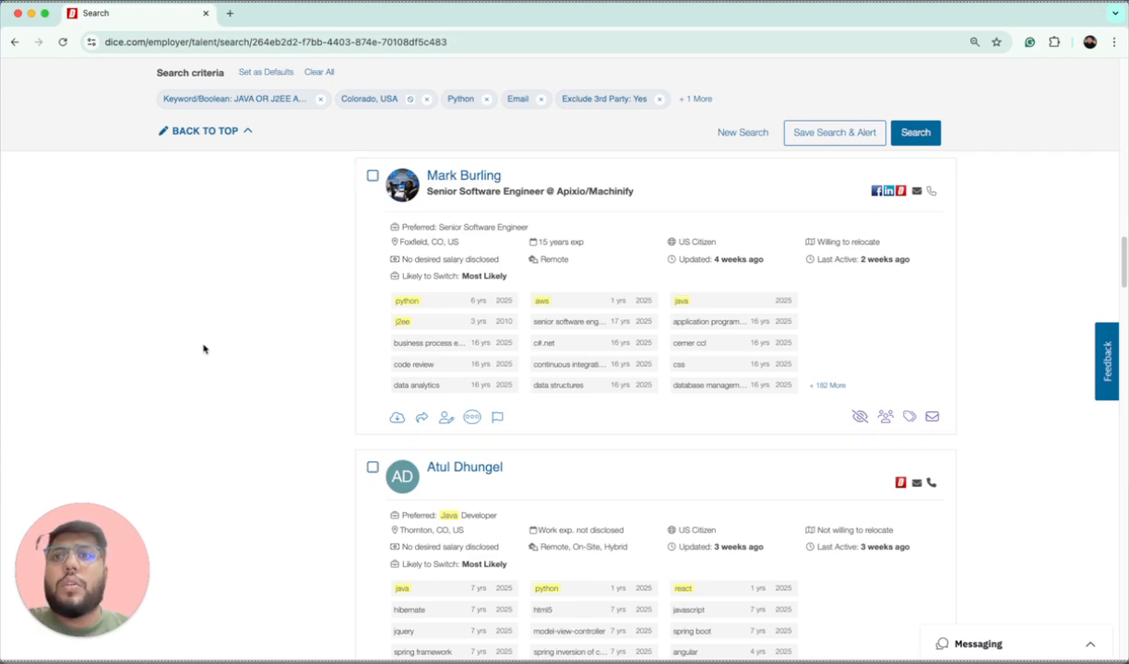
pyautogui.scroll(3, 204, 349)
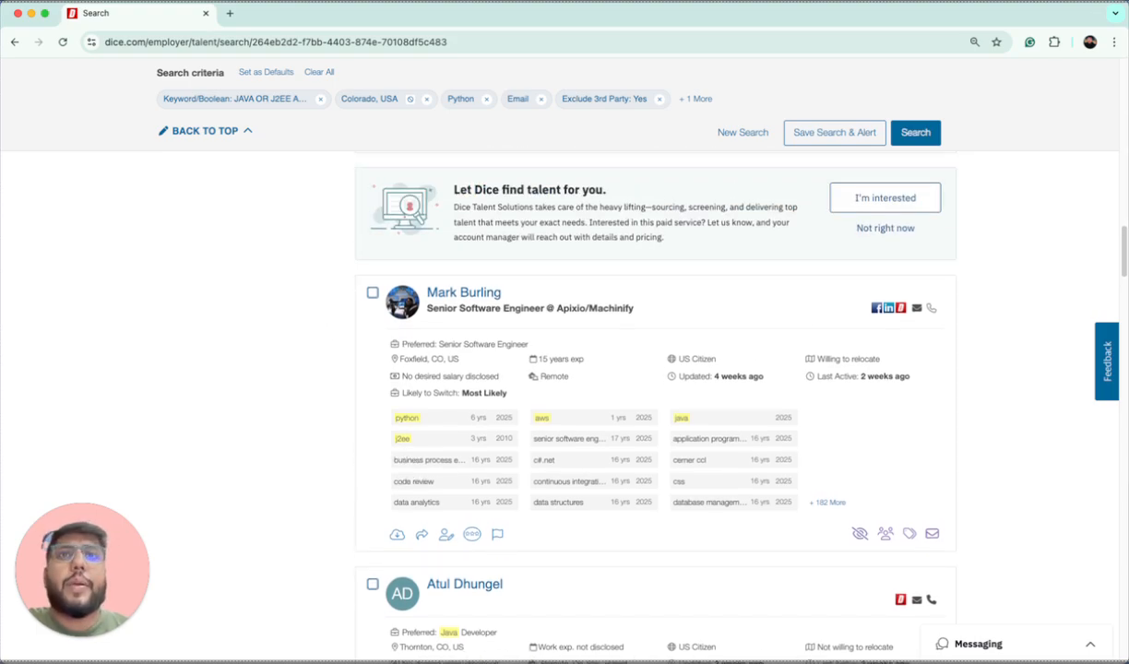
pyautogui.scroll(10, 169, 275)
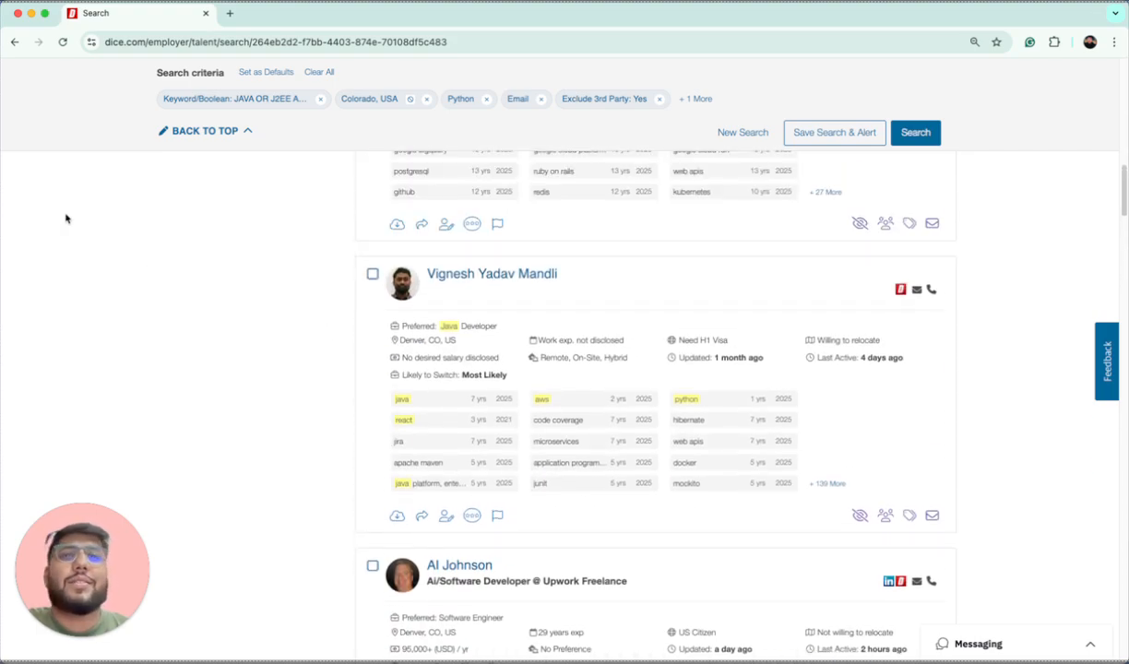